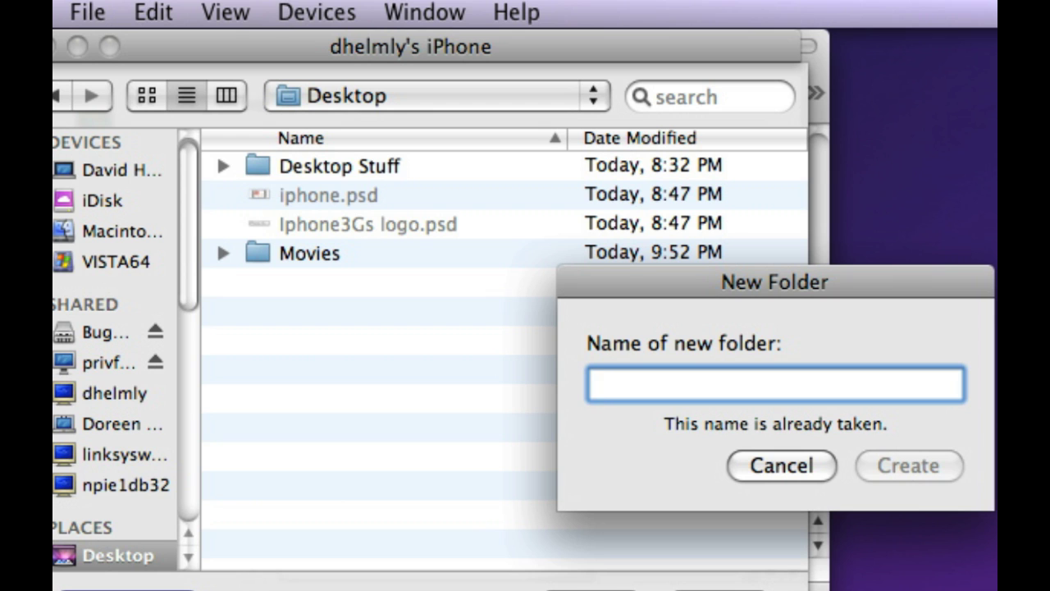
Create a folder named "Apple iPhone 3Gs" on the Desktop and set it as the download destination.
text(Apple iPhone 3Gs)
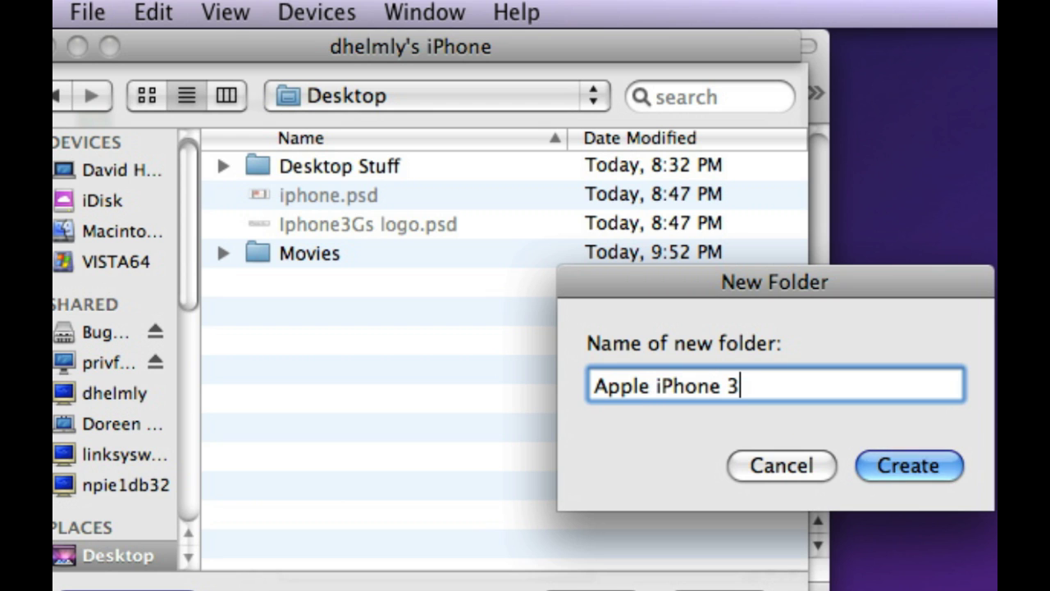
click(935, 462)
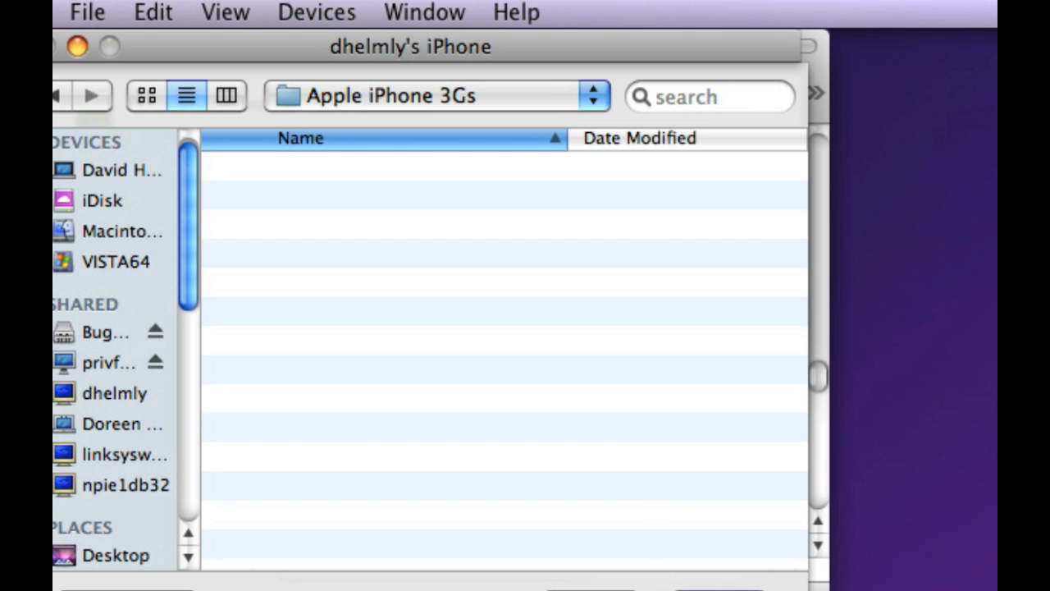
key(Return)
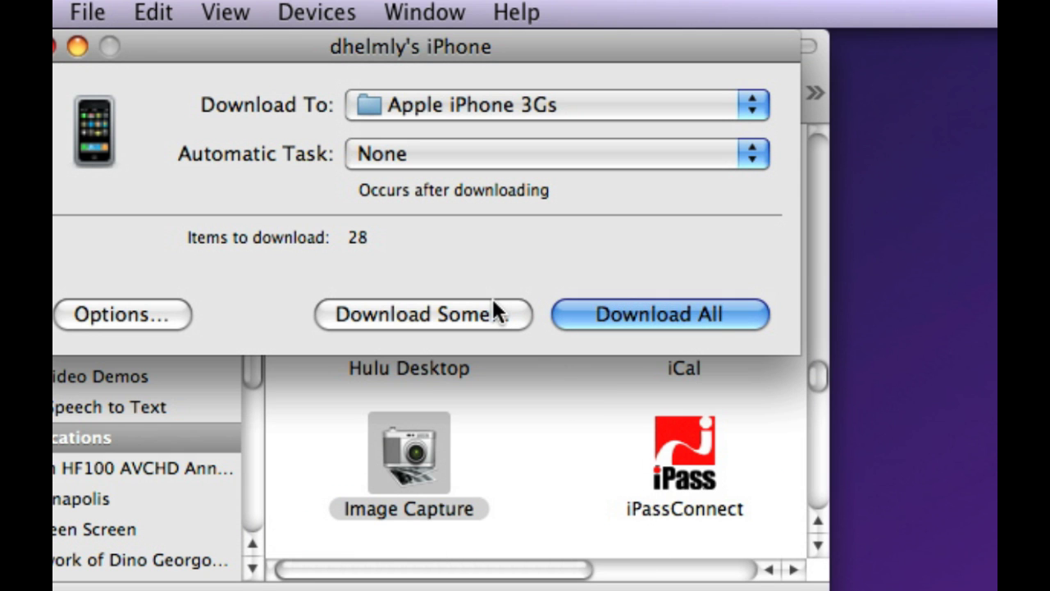
Choose to download only some items, select the clips from IMG_0087 through IMG_0081, and download them.
click(493, 310)
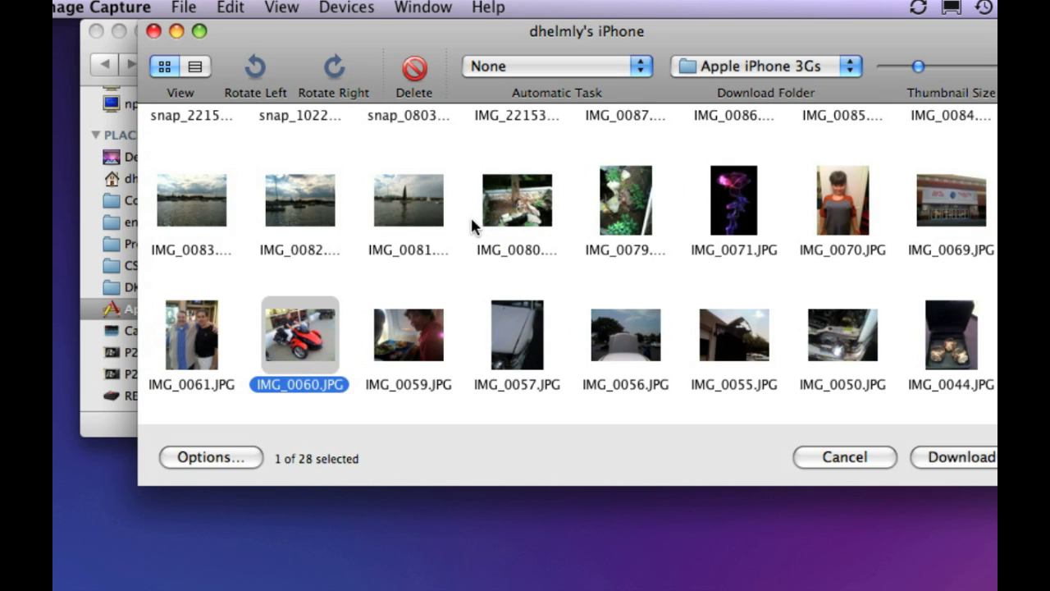
scroll(470, 215, up, 2)
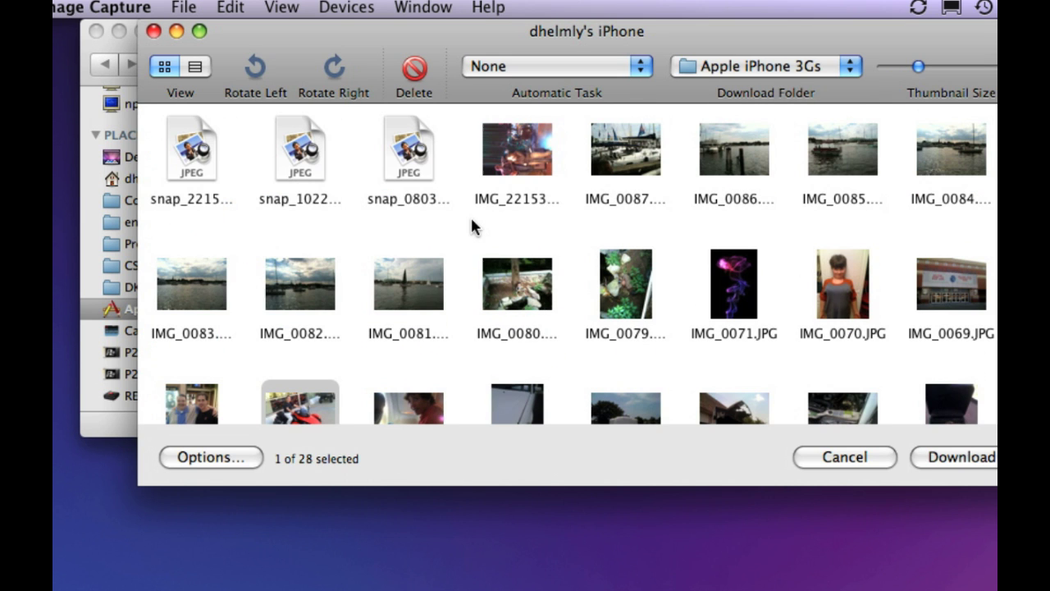
click(646, 171)
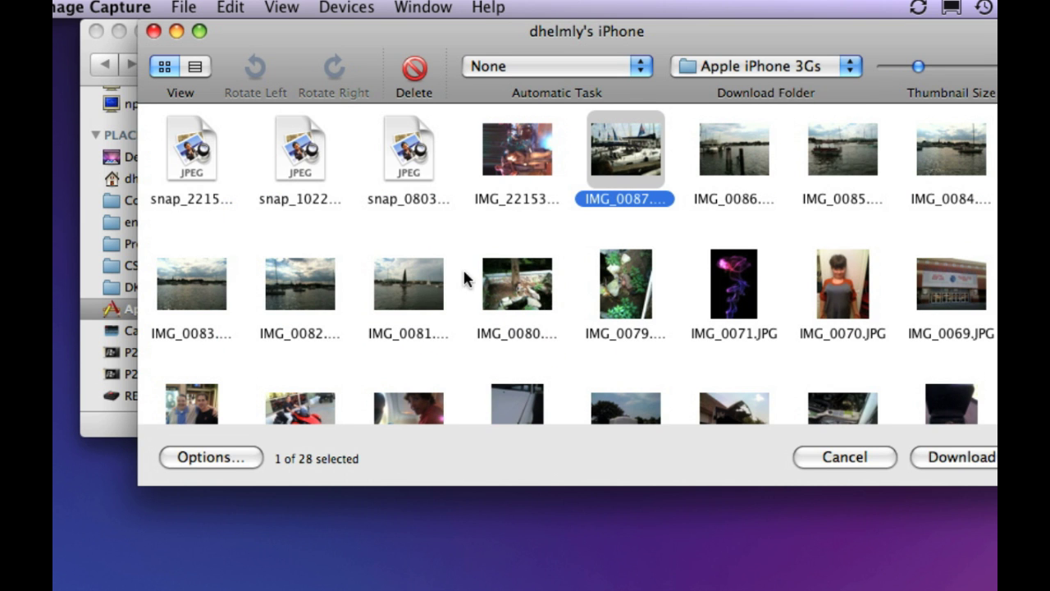
shift+click(426, 283)
click(948, 460)
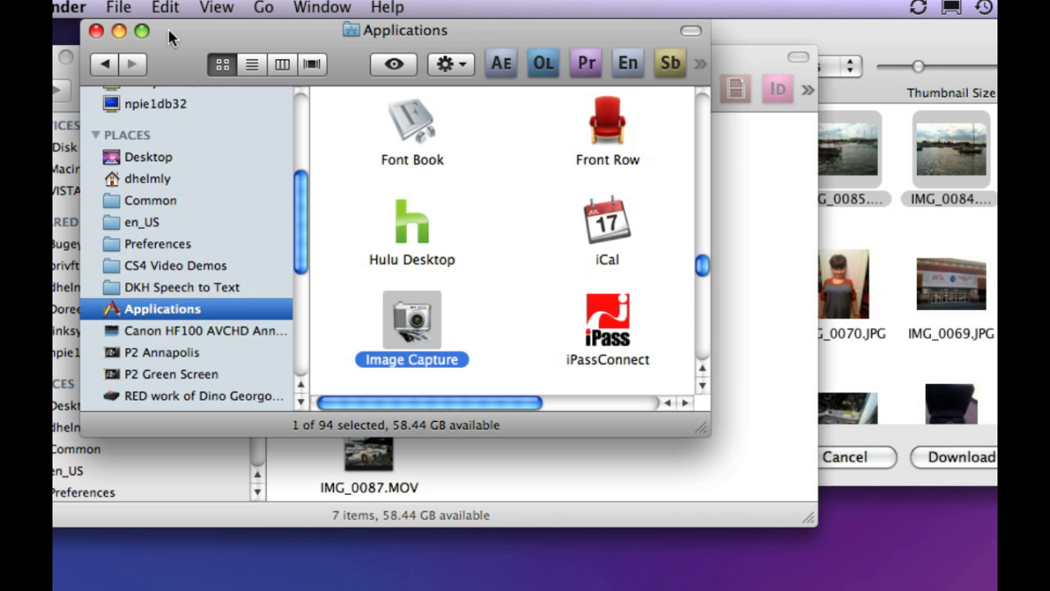
Quit Image Capture and slightly enlarge the Apple iPhone 3Gs folder window showing the downloaded MOV files.
click(168, 37)
click(67, 7)
key(Escape)
key(super+Tab)
click(123, 8)
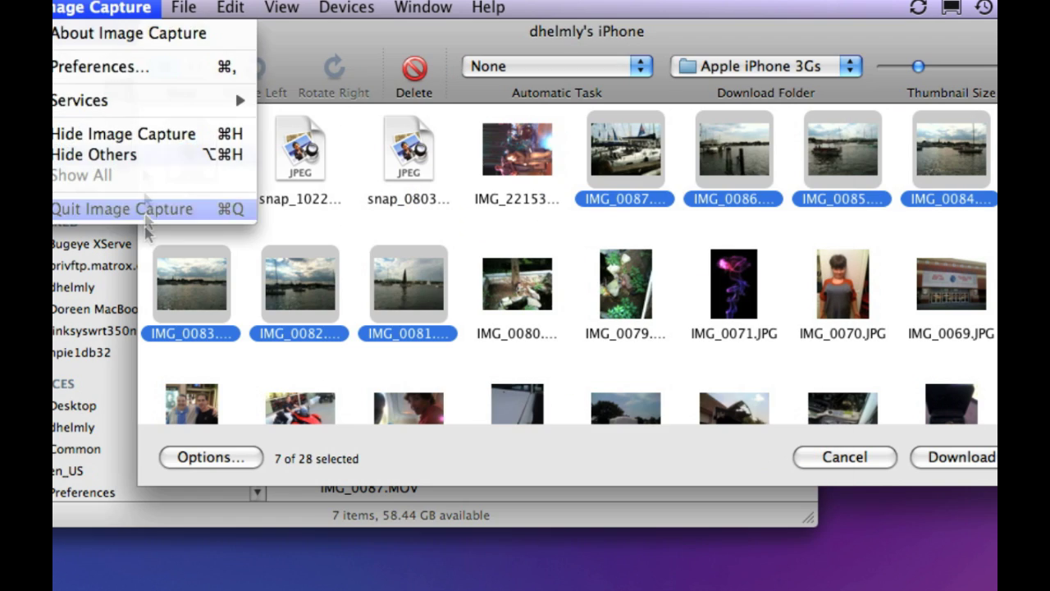
click(145, 215)
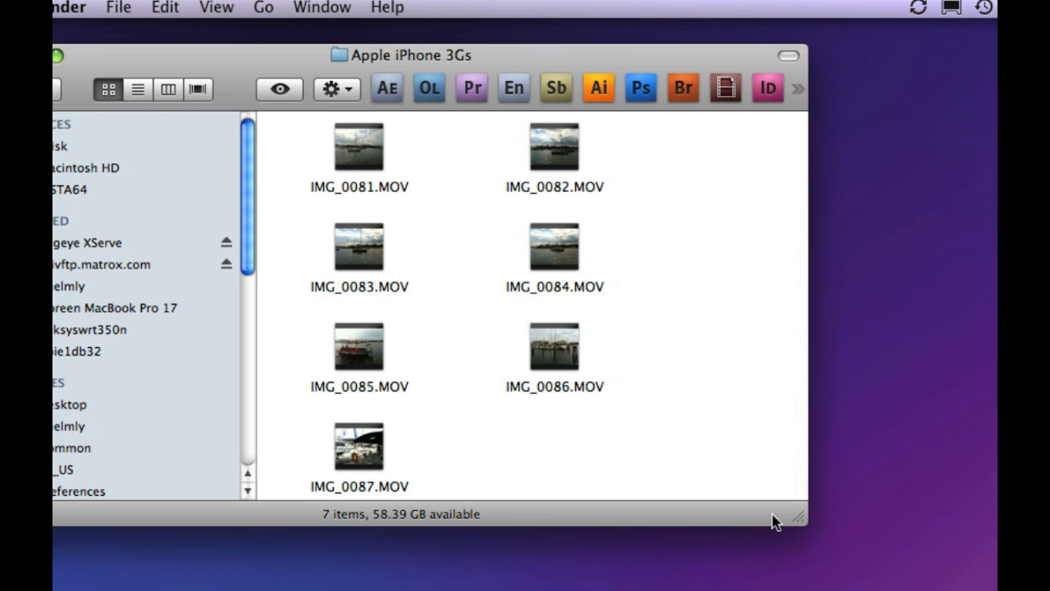
drag(798, 517, 825, 541)
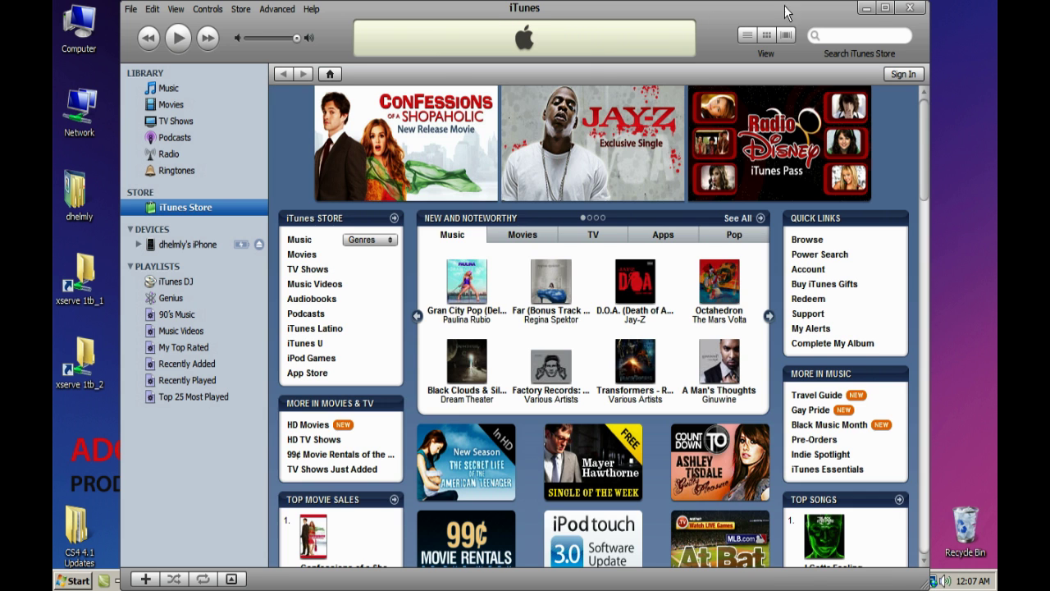
On the Windows machine, close iTunes and browse the connected iPhone's Internal Storage to the files in DCIM\100APPLE.
click(909, 7)
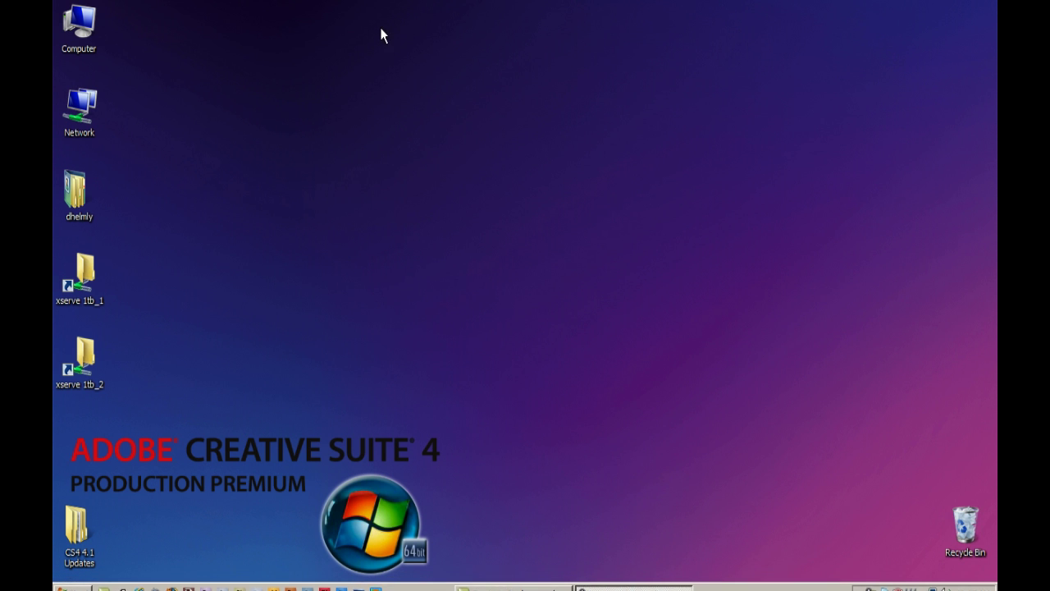
double_click(73, 28)
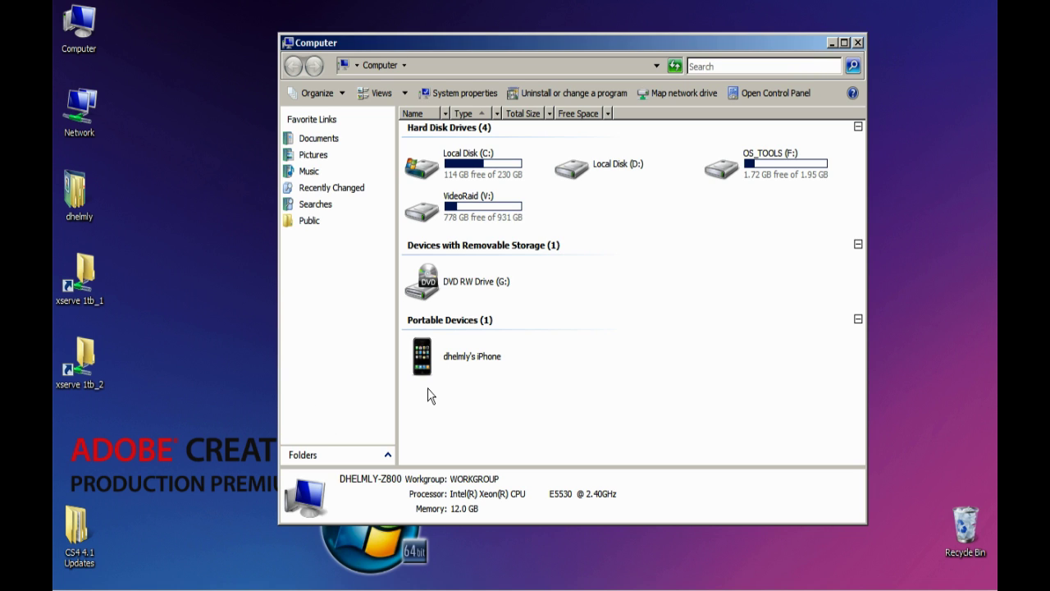
double_click(425, 364)
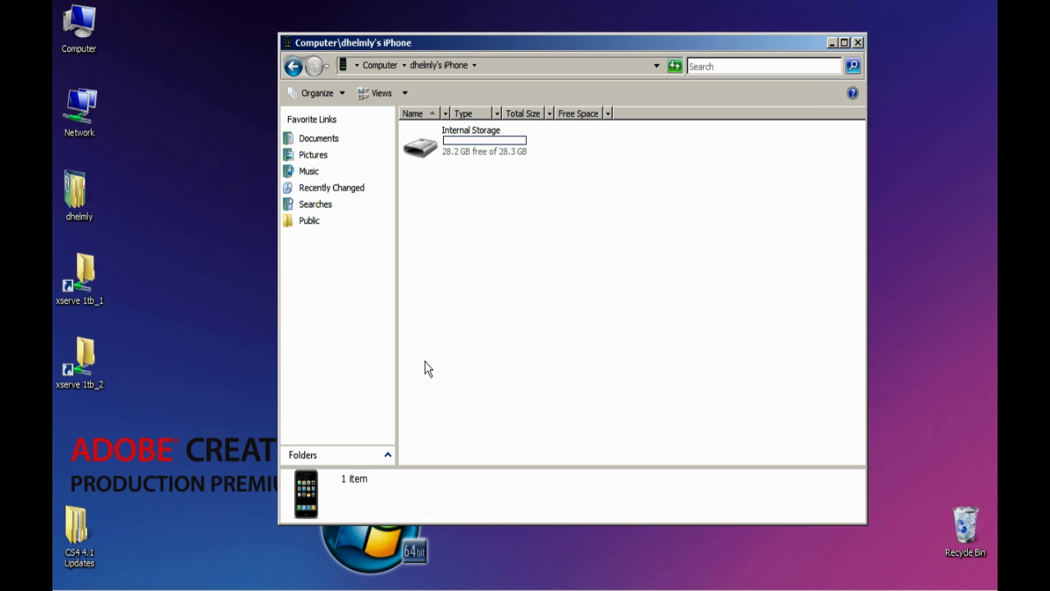
double_click(428, 147)
click(430, 163)
double_click(431, 161)
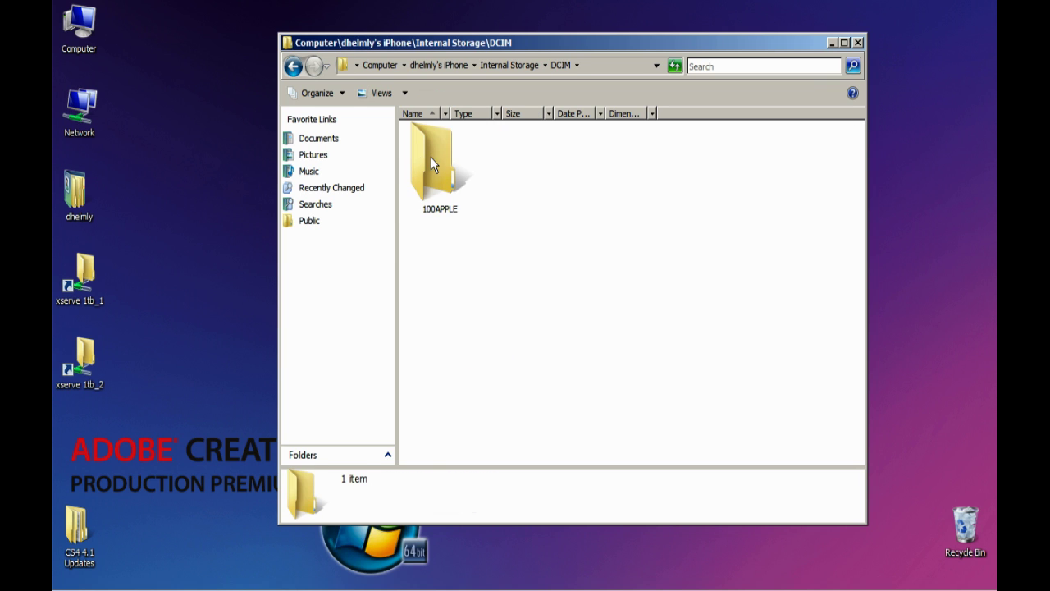
double_click(432, 161)
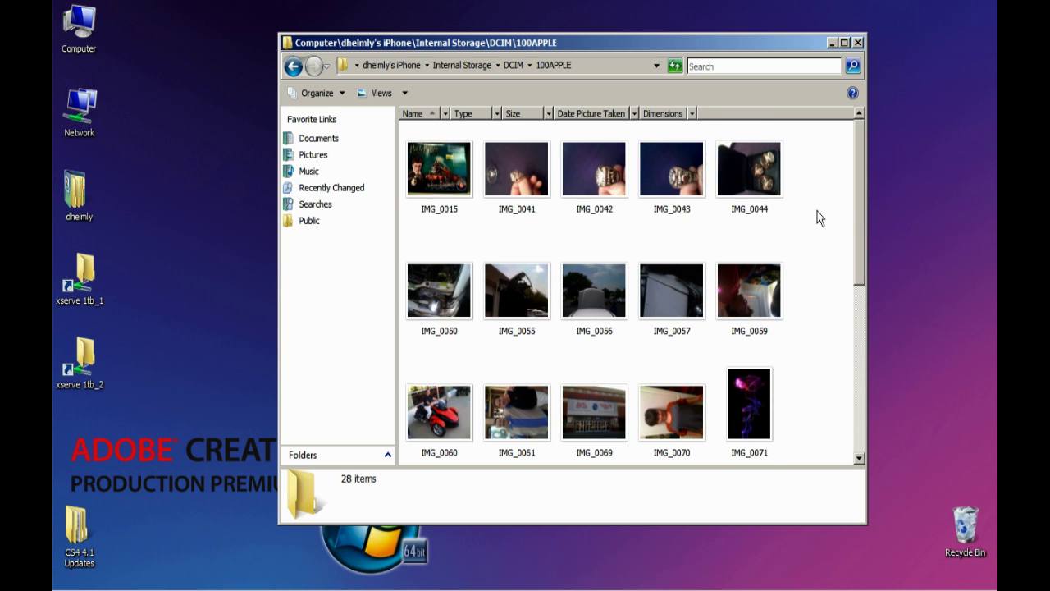
scroll(821, 219, down, 5)
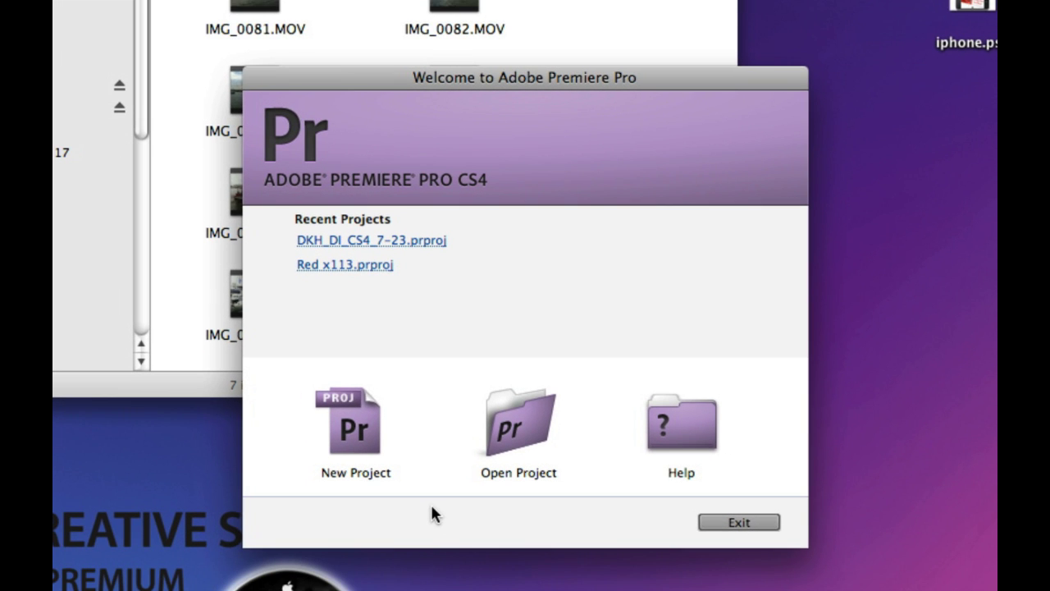
In Adobe Premiere Pro, create a new project named "iphone 3gs" with the Desktop as its location.
click(361, 430)
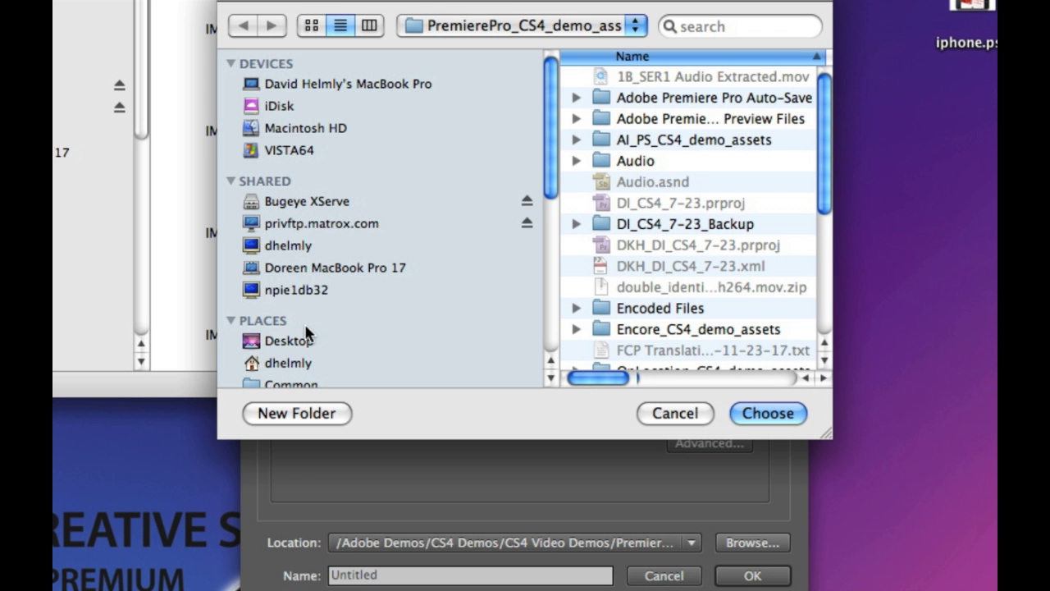
click(306, 371)
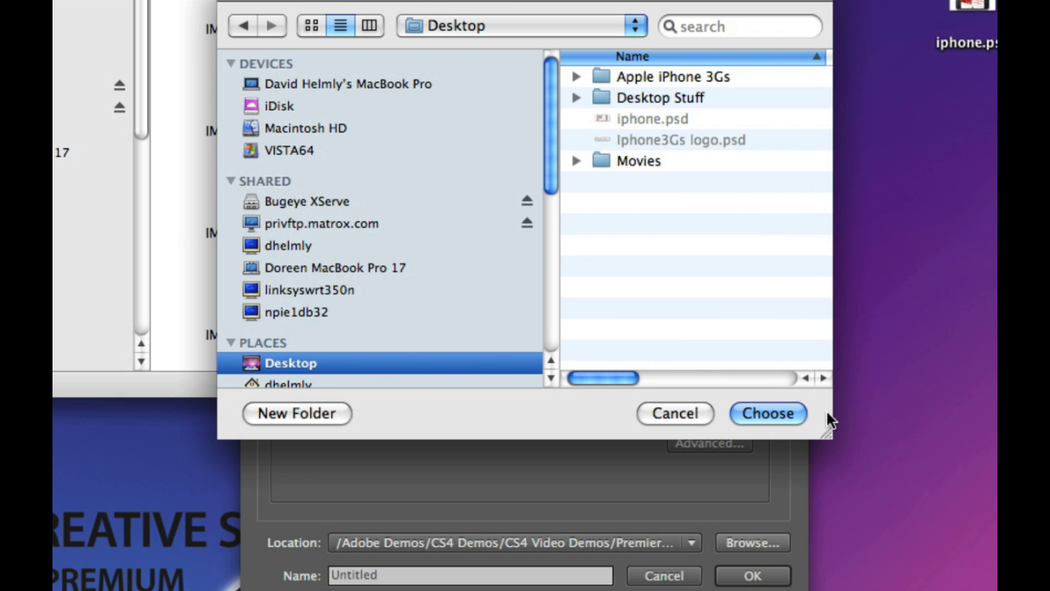
click(785, 417)
double_click(404, 572)
text(iphone 3gs)
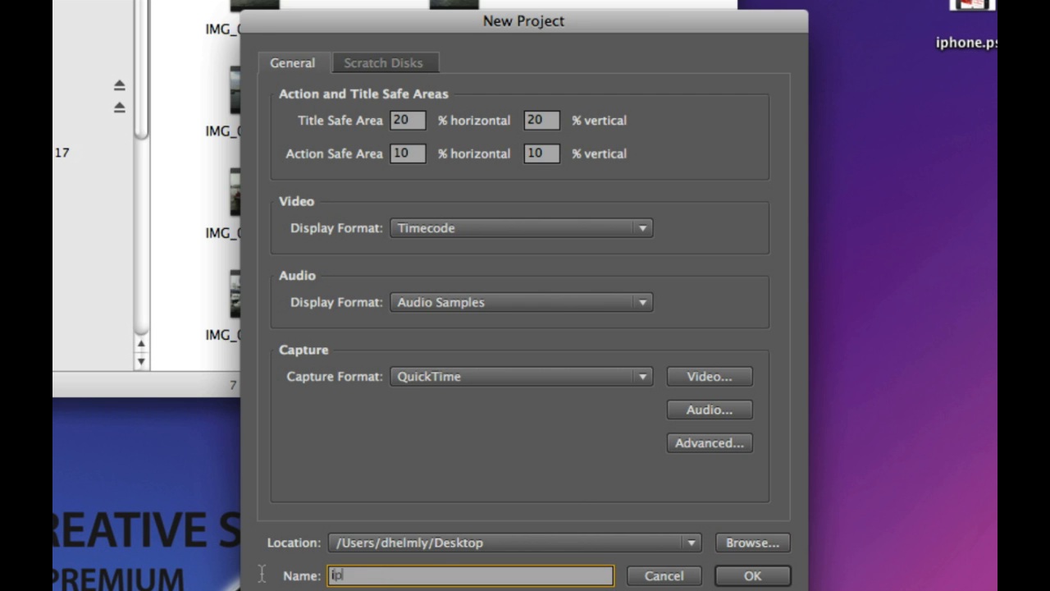
key(Return)
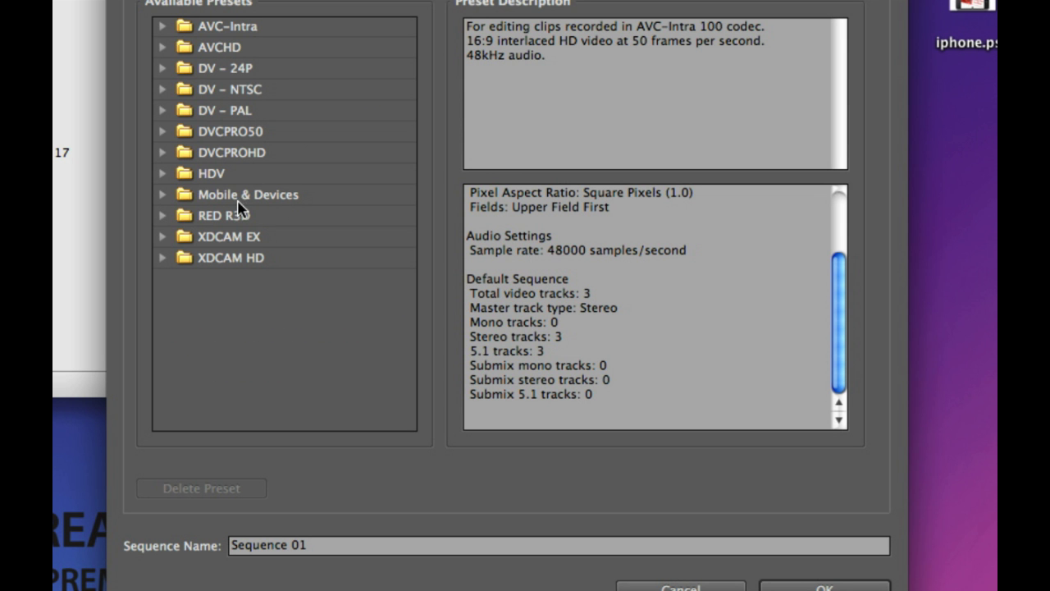
Base the sequence on the iPod, QVGA, Sub-QCIF preset, with a 30.00 frames/second timebase and a 44100 Hz audio sample rate.
click(162, 195)
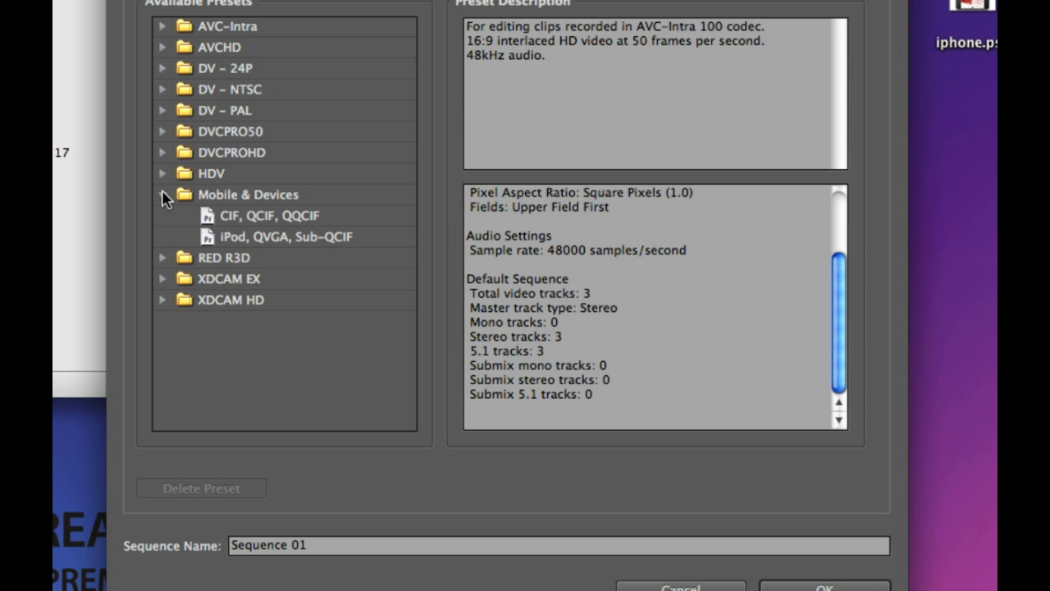
click(236, 238)
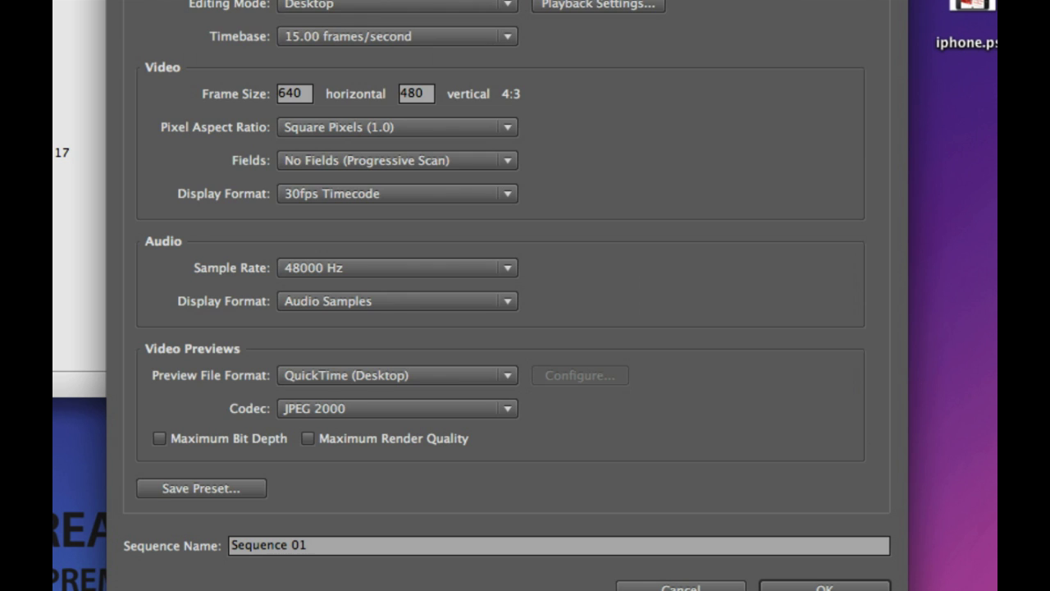
click(362, 37)
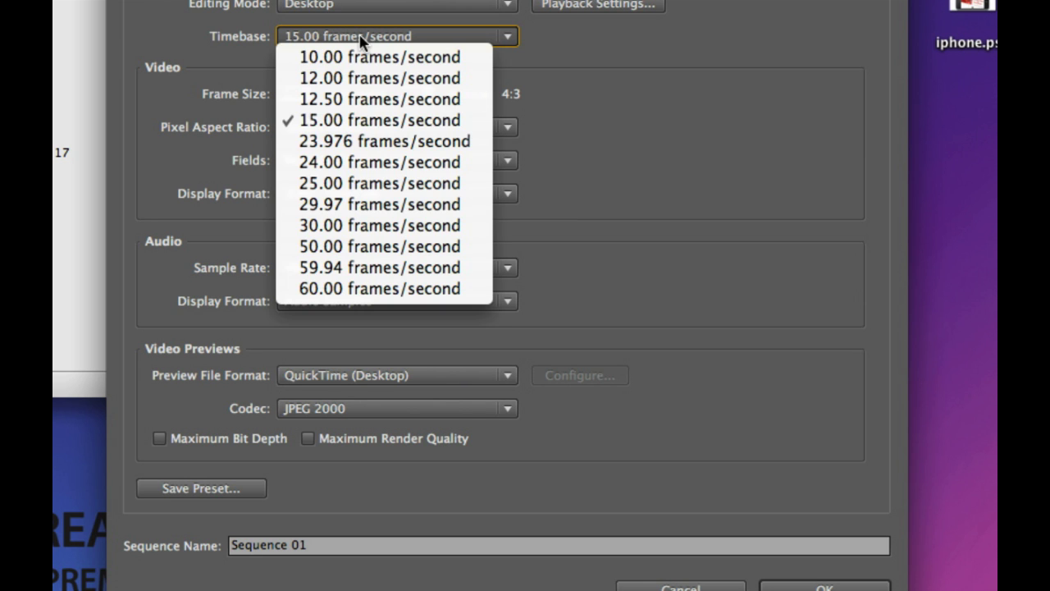
click(366, 227)
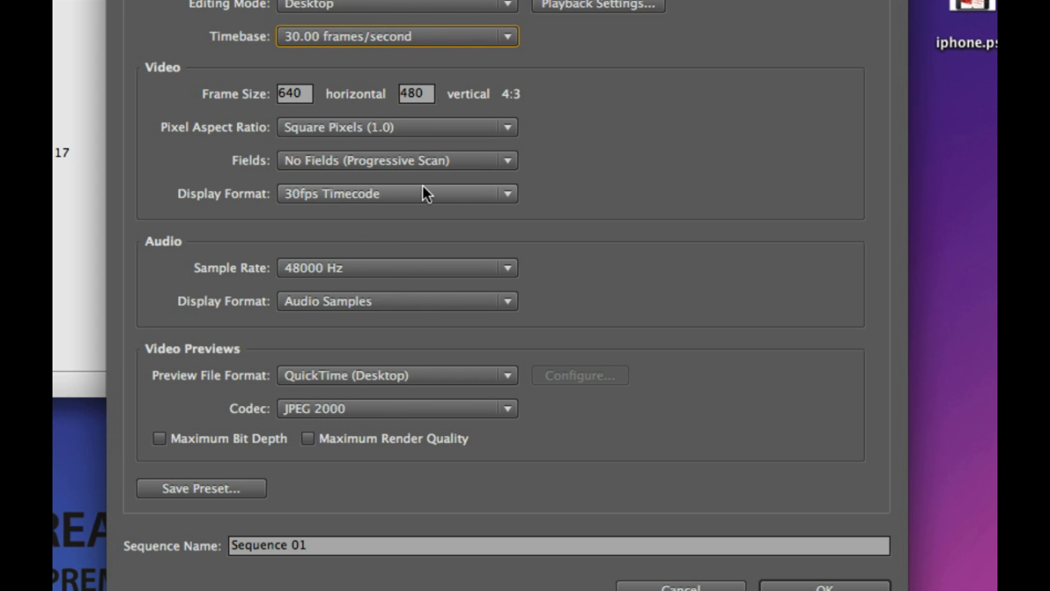
click(402, 273)
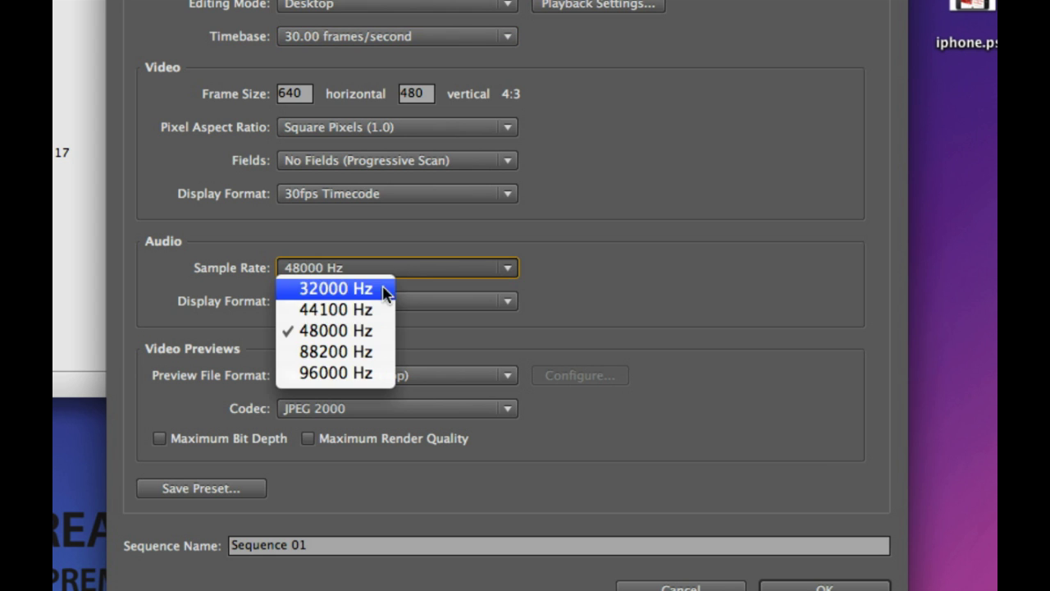
click(368, 307)
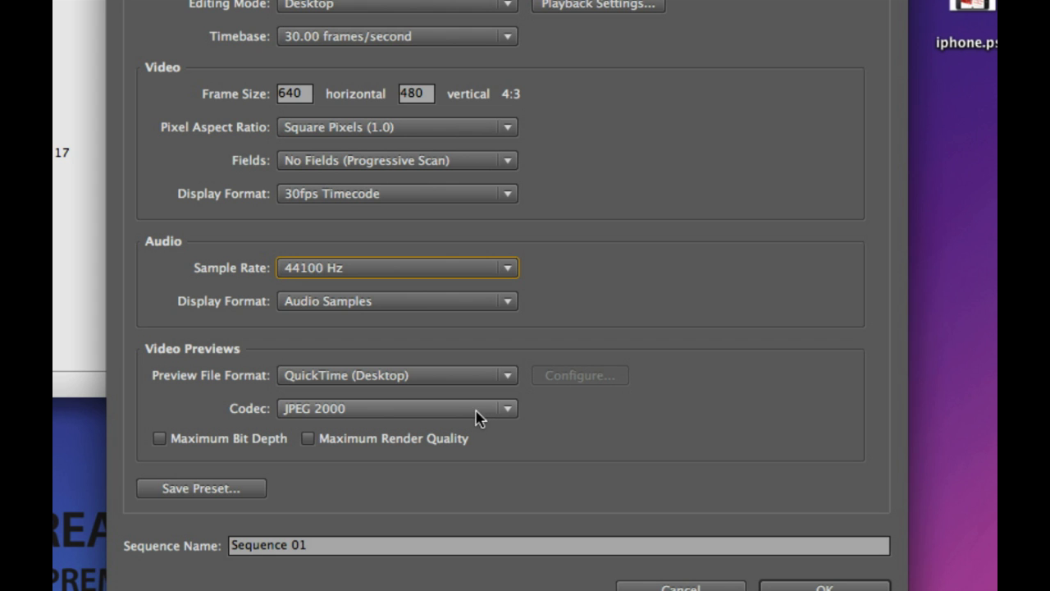
click(491, 375)
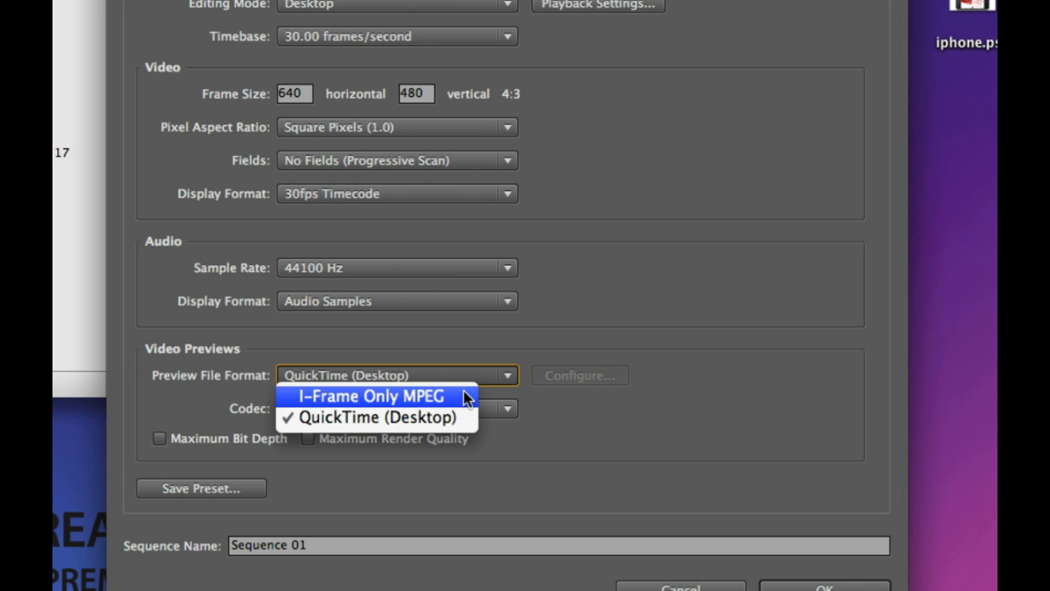
click(497, 353)
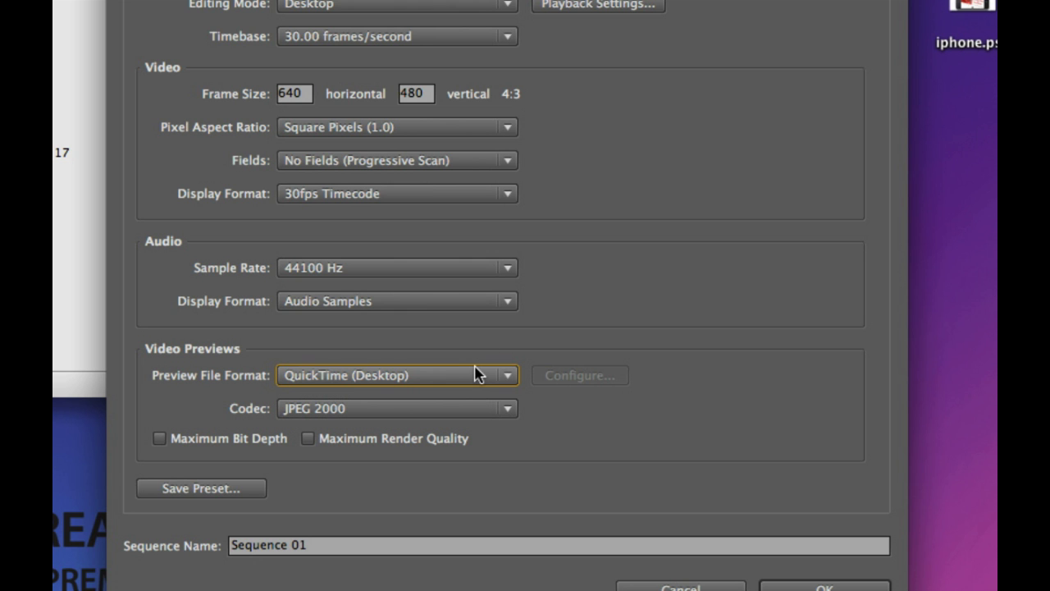
click(481, 415)
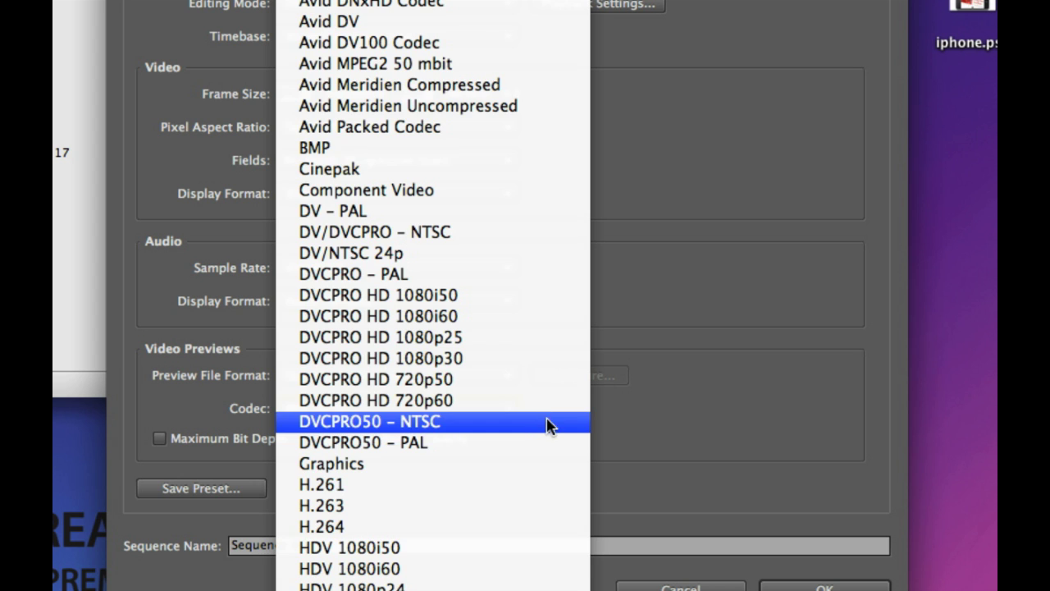
click(647, 430)
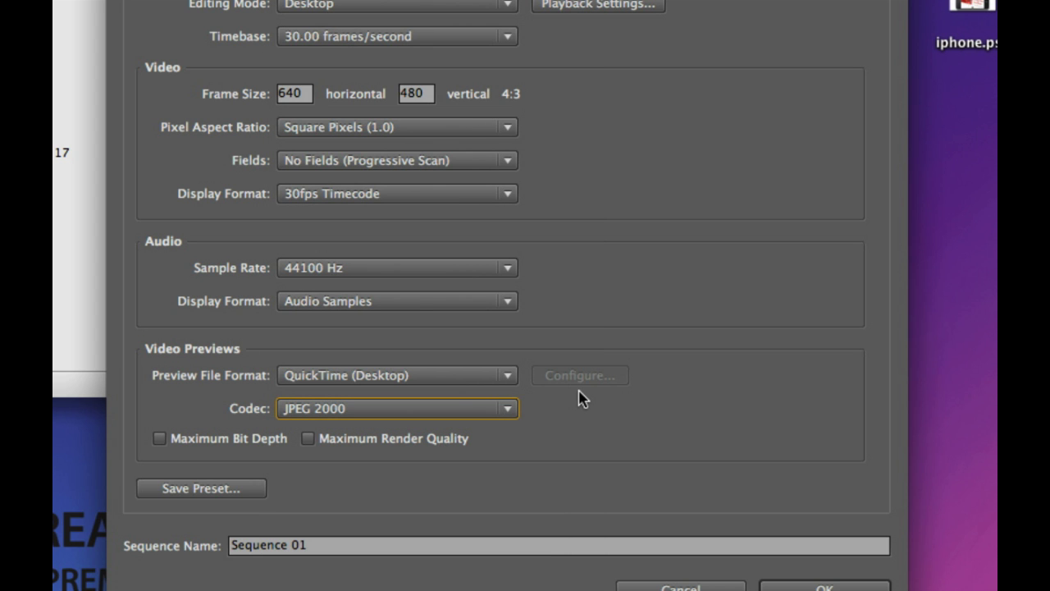
Set the sequence's video preview file format to I-Frame Only MPEG.
click(501, 376)
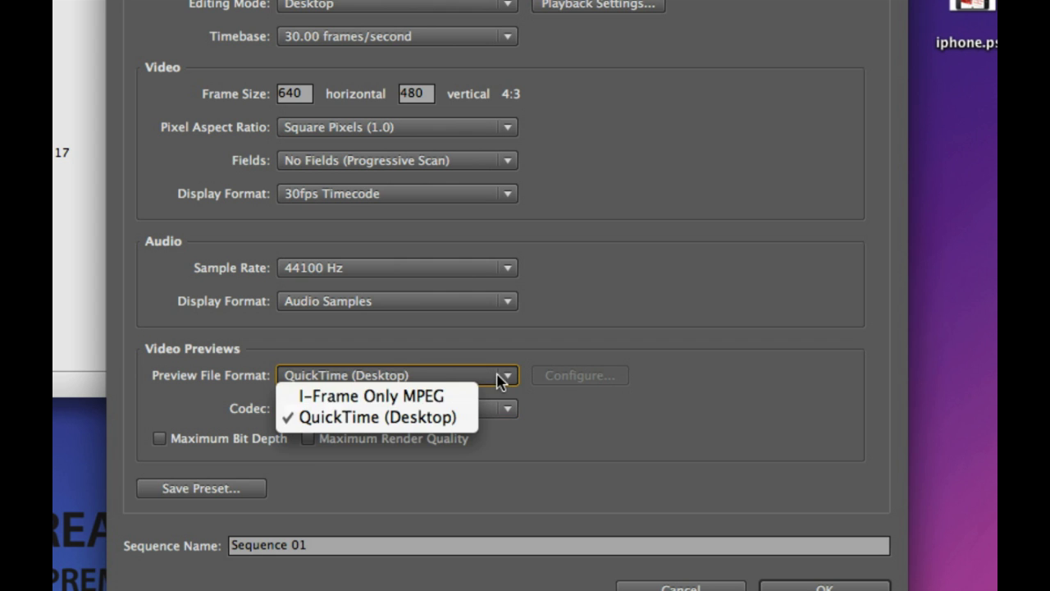
click(448, 398)
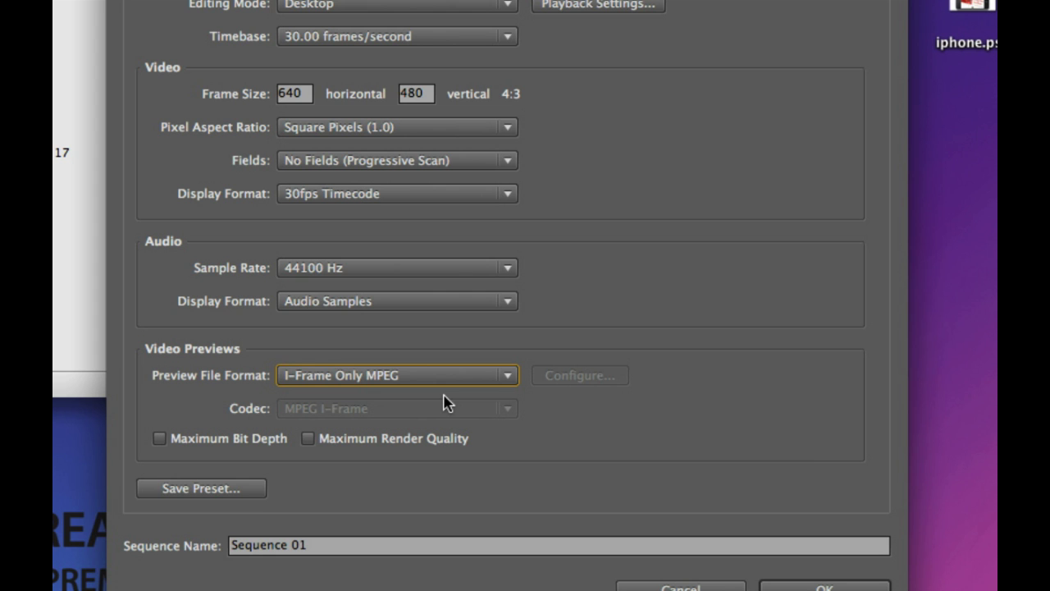
Save the sequence settings as a preset named "Iphone 3Gs" with the description lines "640x480", "30 FPS" and "44.1".
click(257, 491)
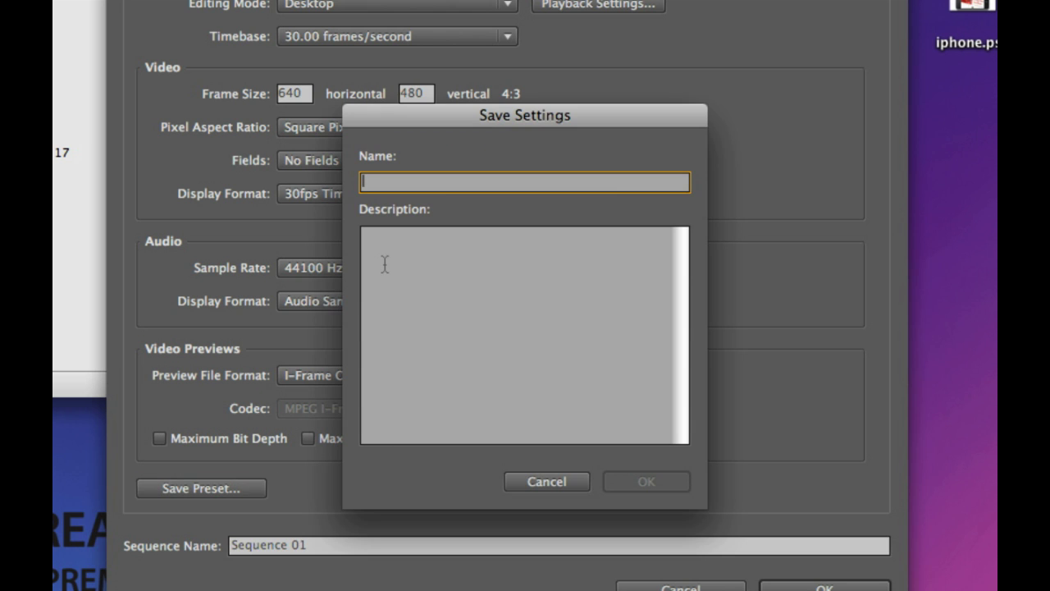
text(I)
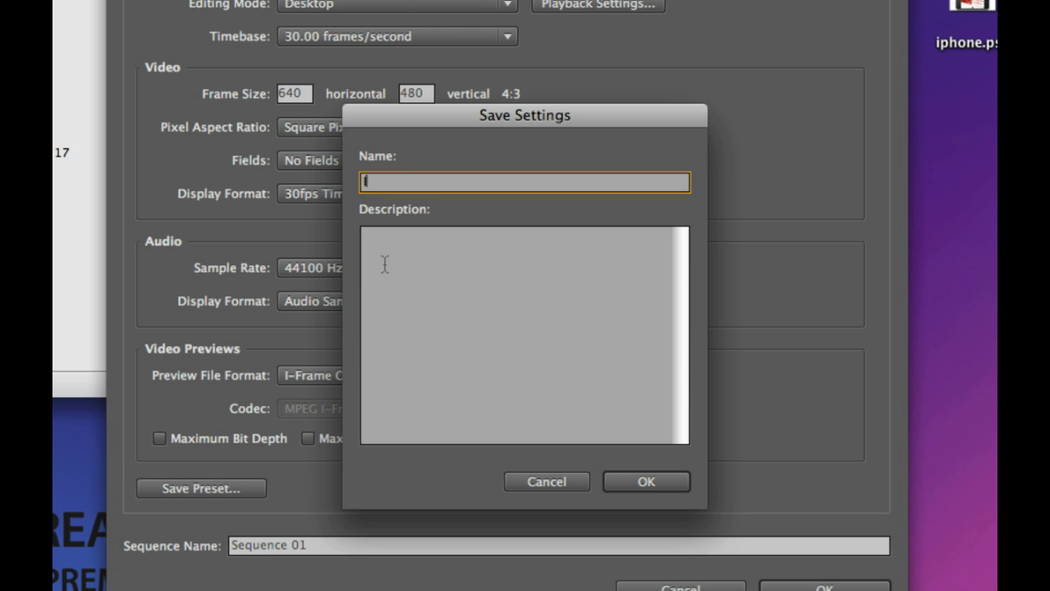
text(phone 3Gs)
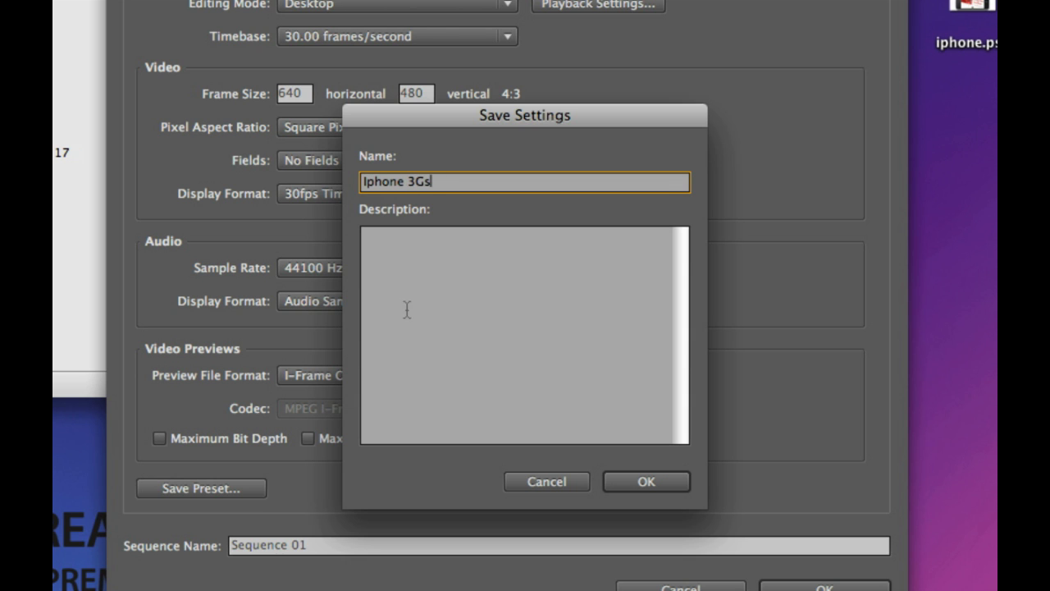
click(407, 248)
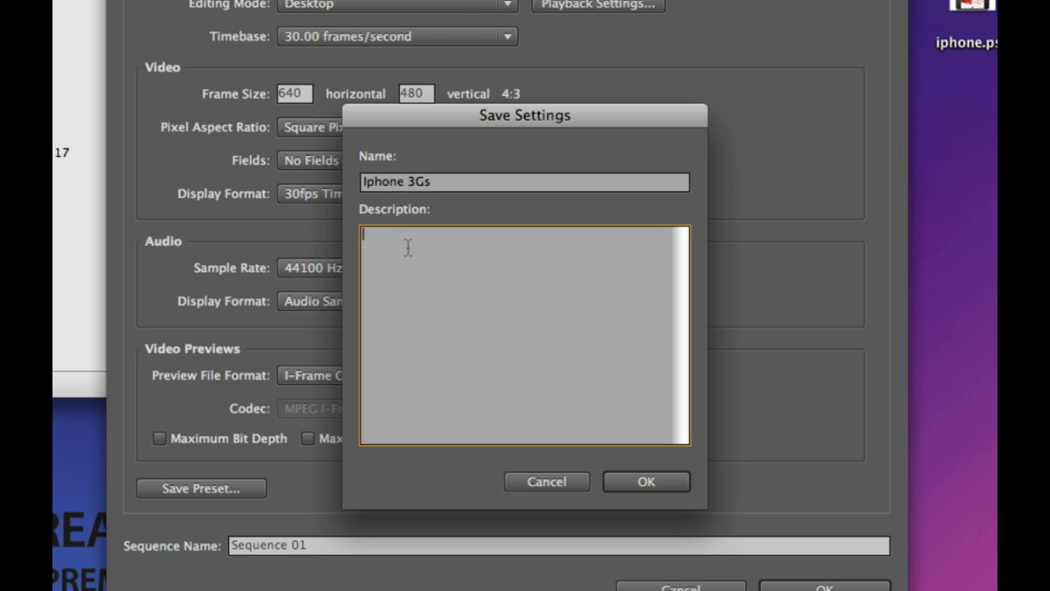
text(640x480)
key(Return)
text(30 FPS)
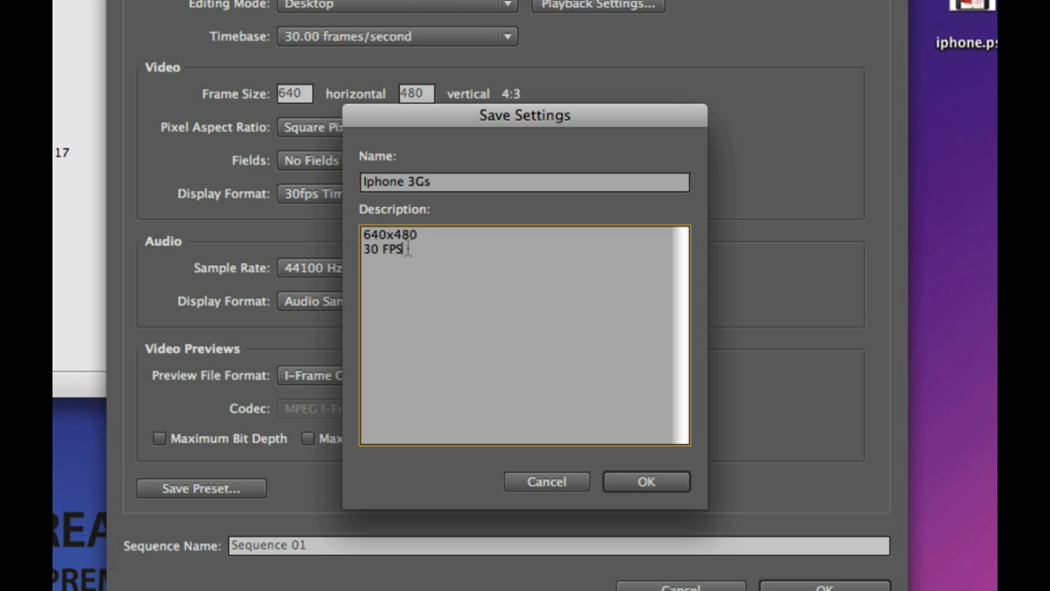
key(Return)
text(44.1)
click(659, 484)
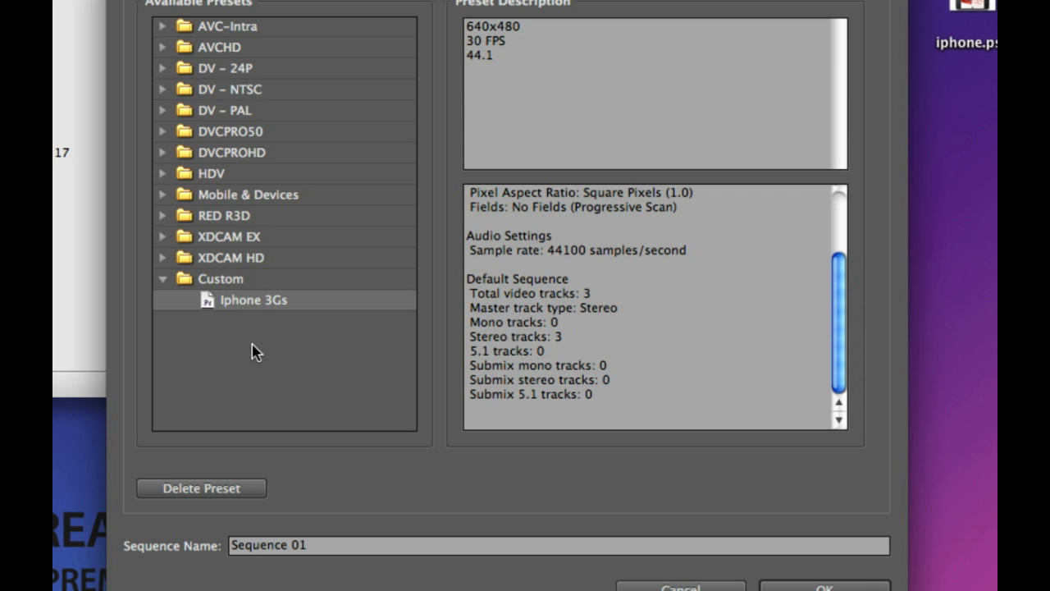
Name the sequence "Iphone take1" and create it from the custom Iphone 3Gs preset.
click(359, 547)
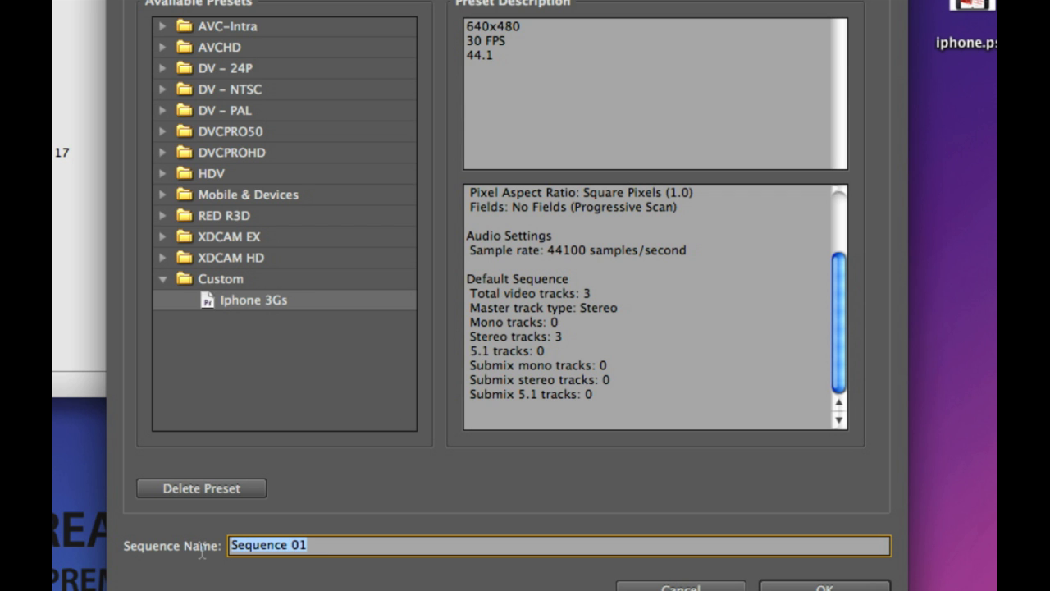
text(Iphone ta)
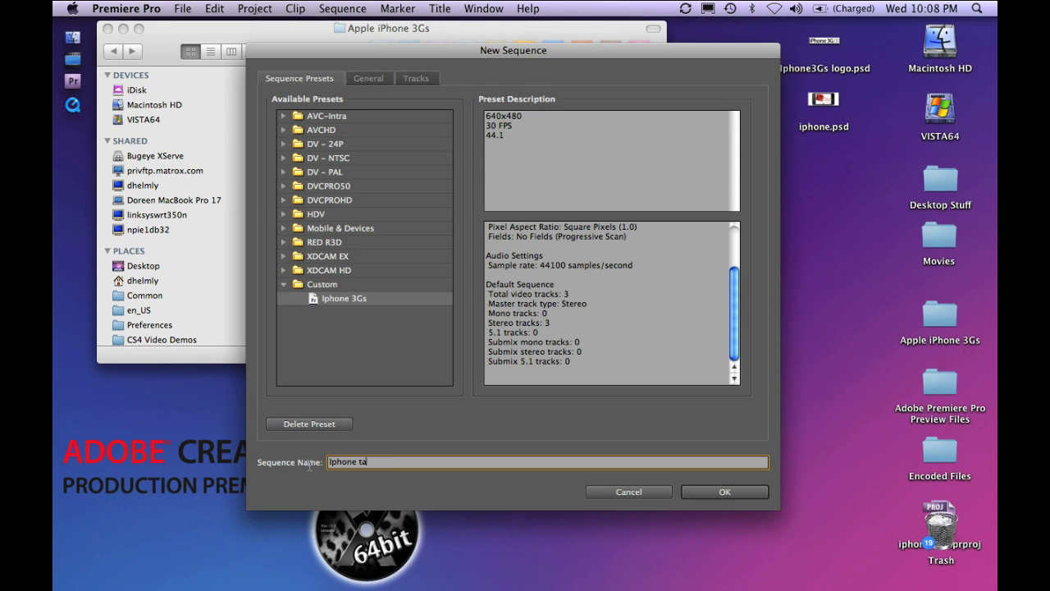
key(Return)
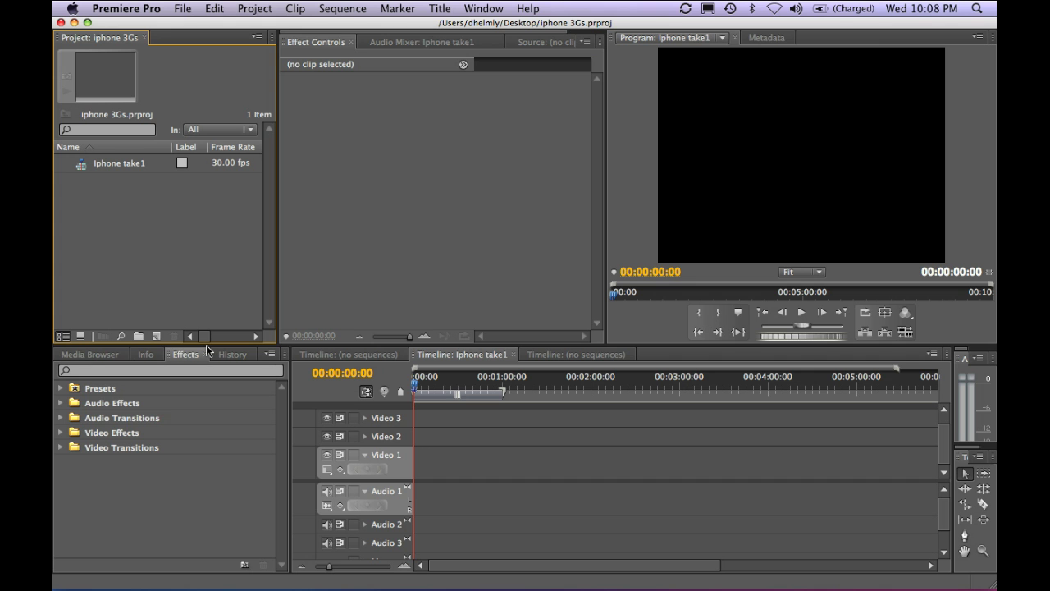
Import the clips IMG_0081.MOV through IMG_0087.MOV from the Apple iPhone 3Gs folder on the Desktop into the project.
click(206, 345)
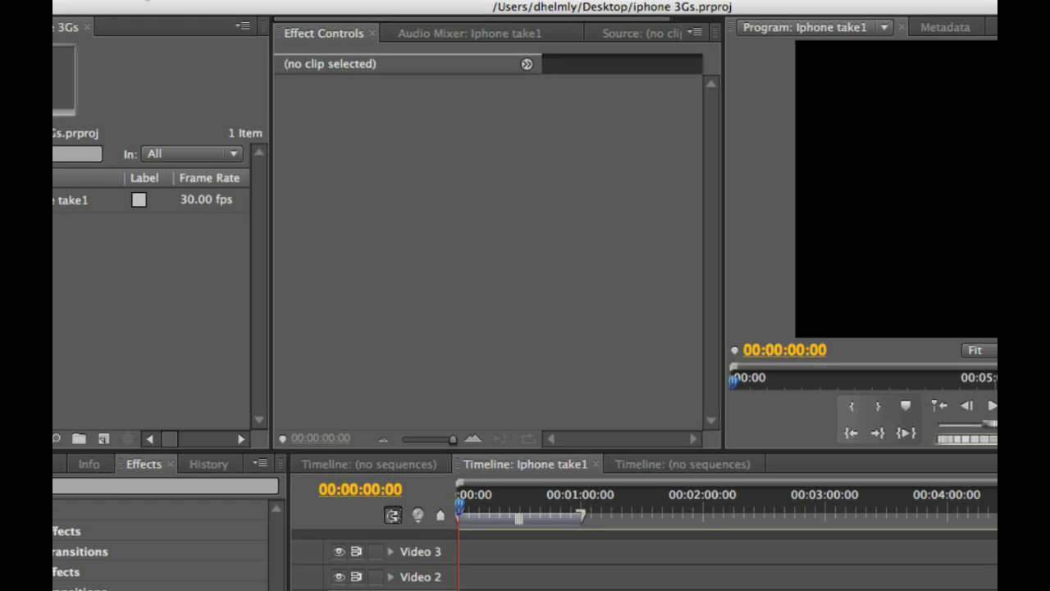
click(182, 9)
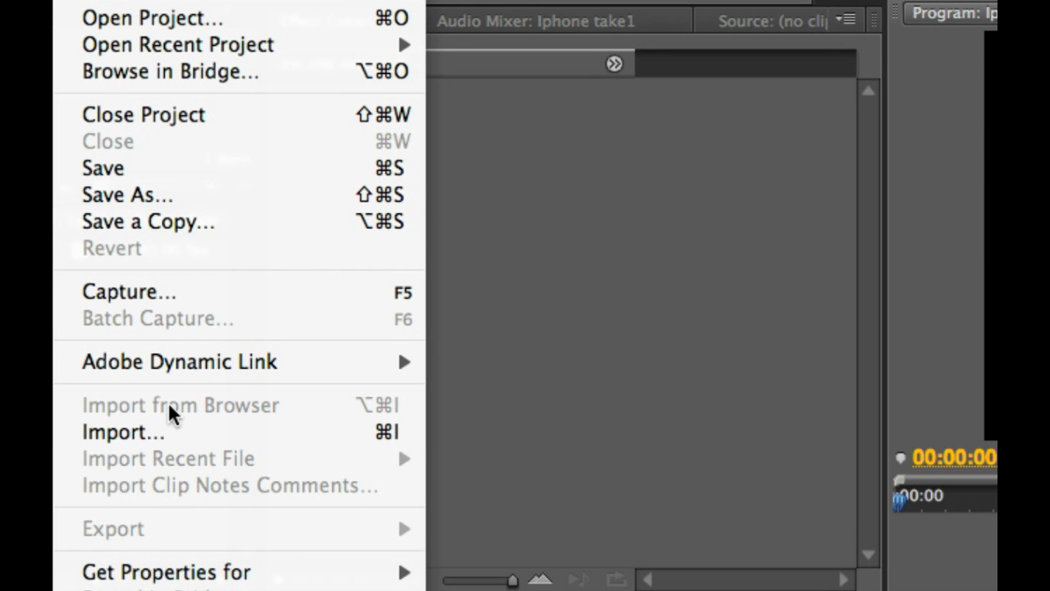
click(176, 433)
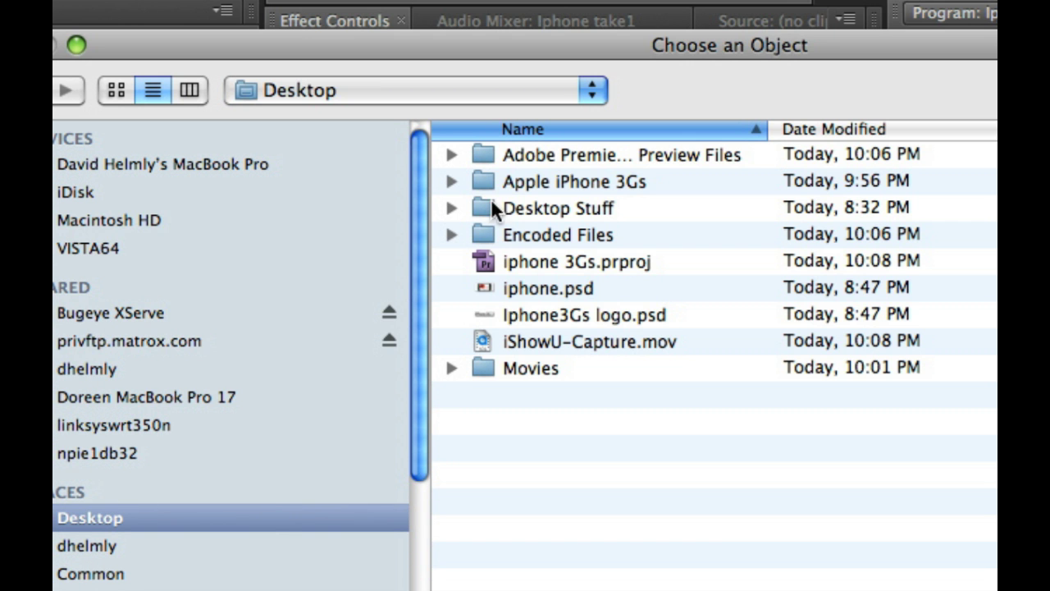
click(481, 178)
double_click(480, 173)
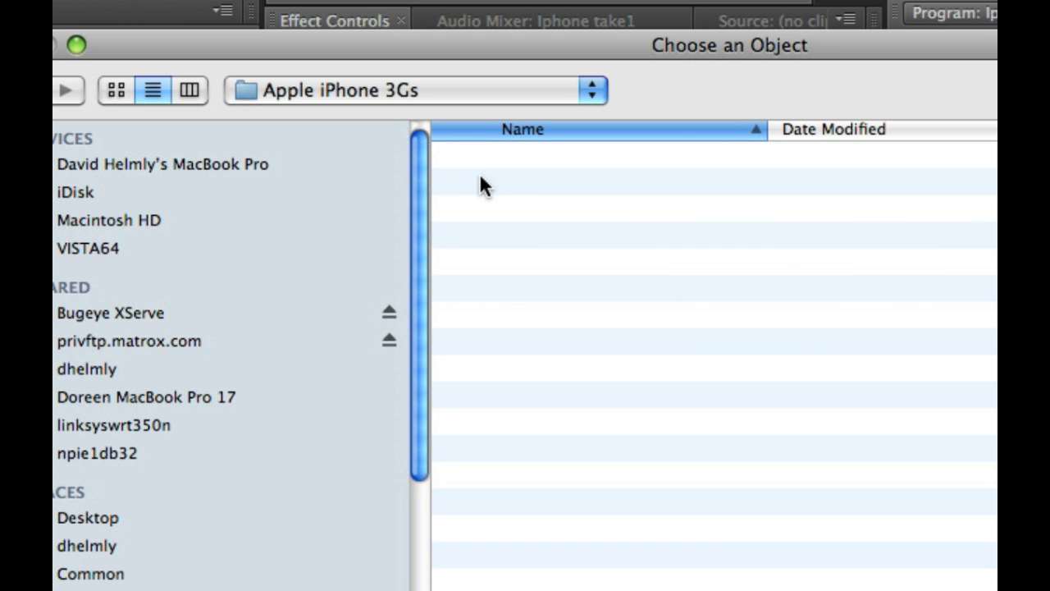
click(485, 148)
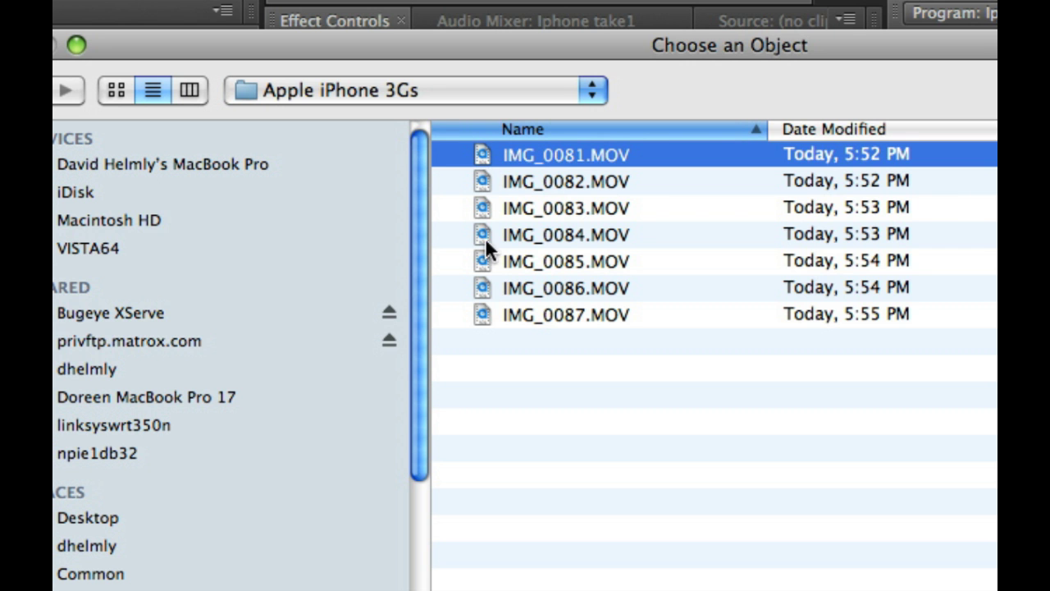
shift+click(479, 315)
key(Return)
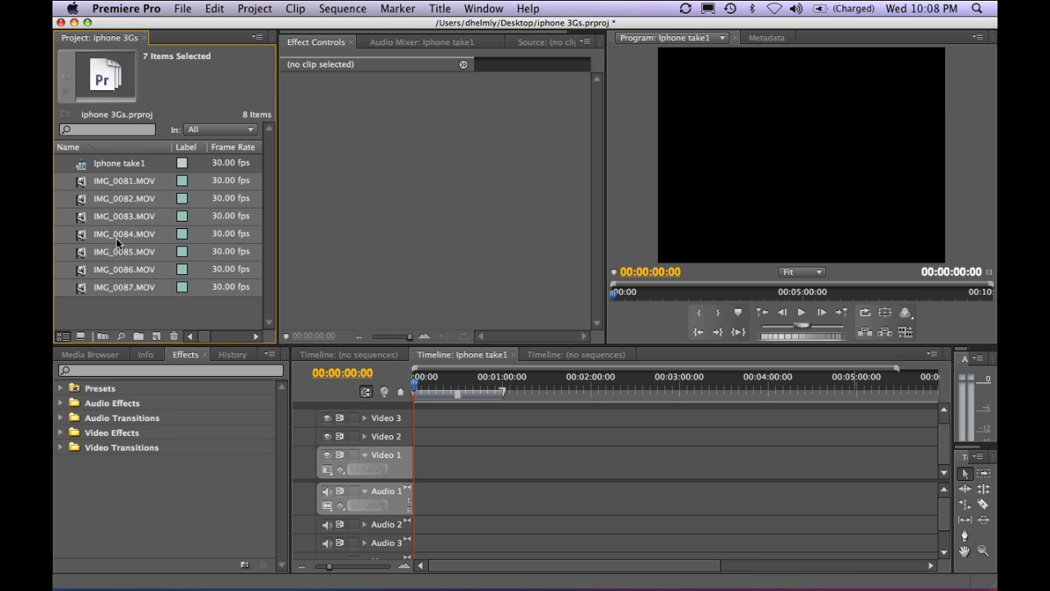
Open IMG_0081.MOV in the Source Monitor, play a few seconds of it and scrub through the footage.
click(125, 314)
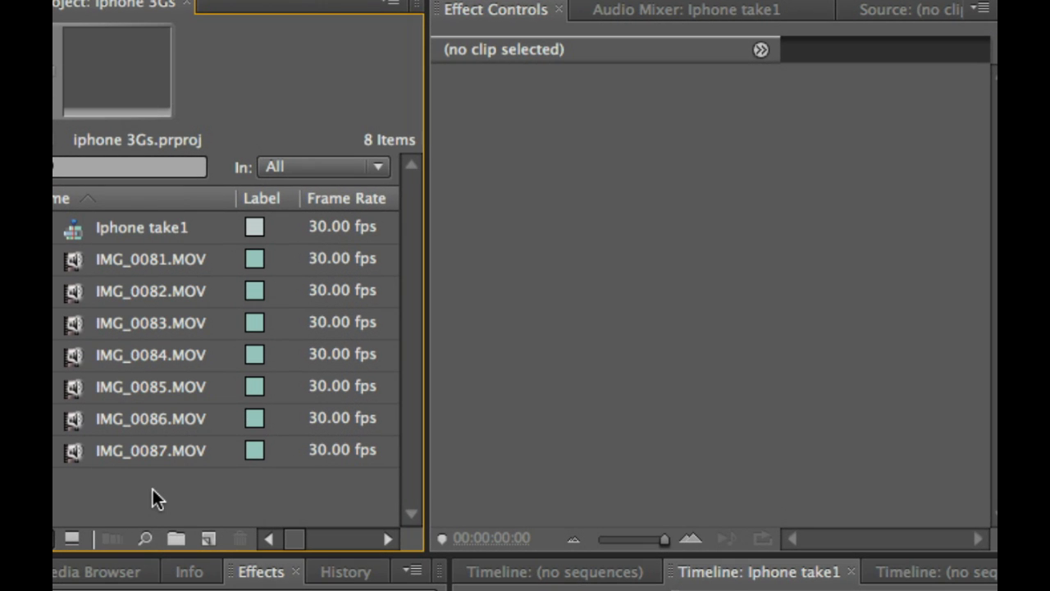
click(74, 264)
double_click(74, 262)
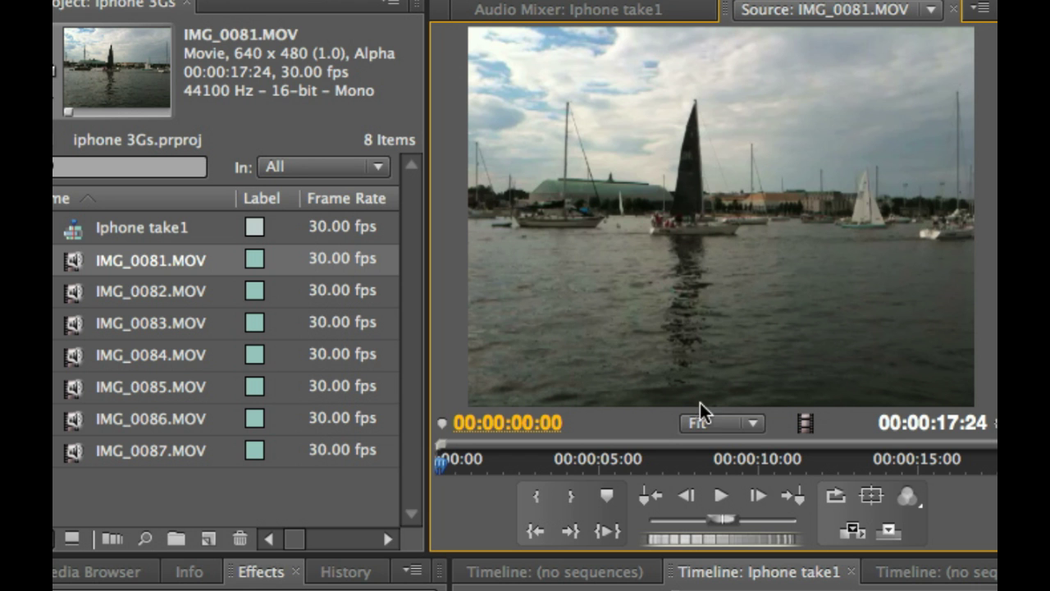
click(721, 498)
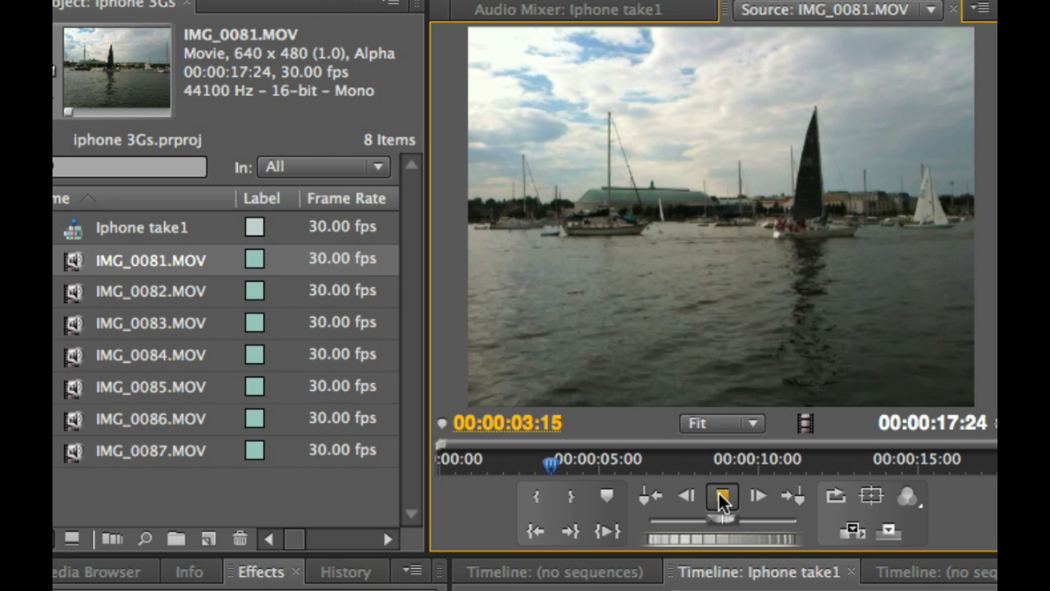
click(722, 498)
click(74, 265)
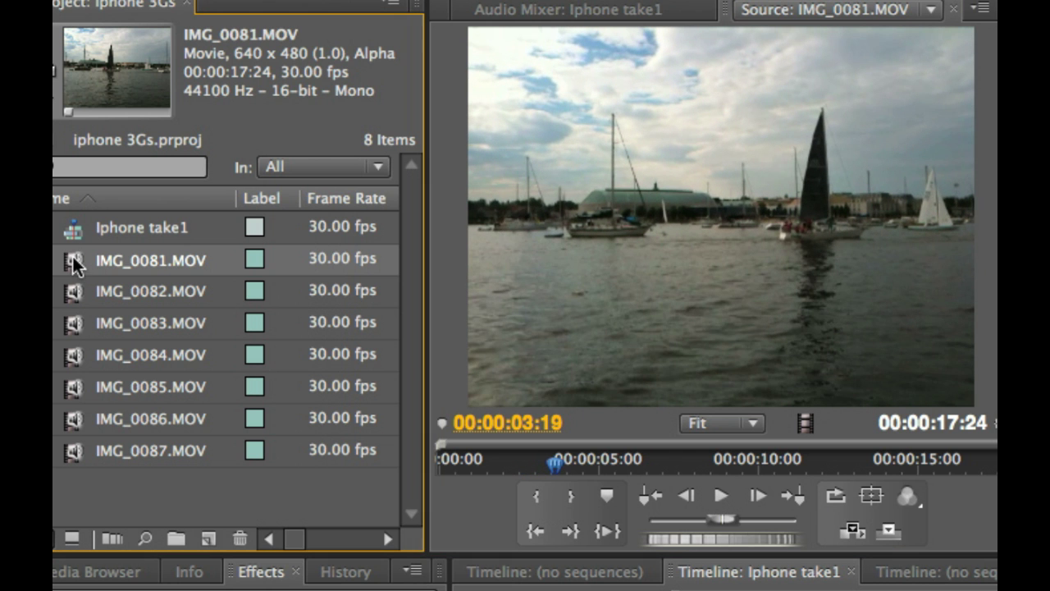
drag(556, 463, 591, 464)
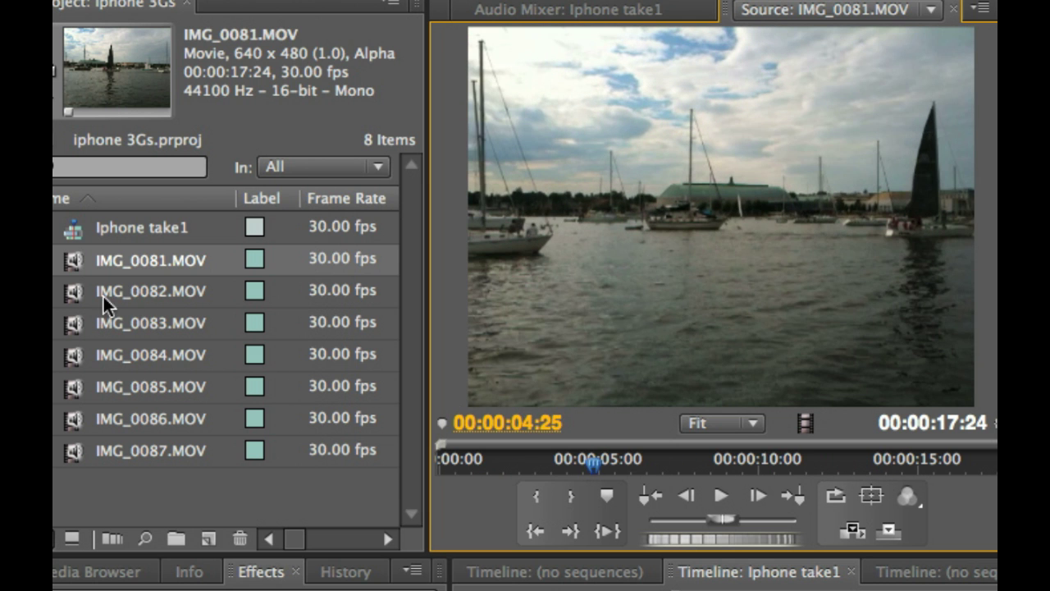
Preview IMG_0083.MOV in the Source Monitor and check the thumbnails and details of IMG_0084.MOV and IMG_0085.MOV.
double_click(73, 325)
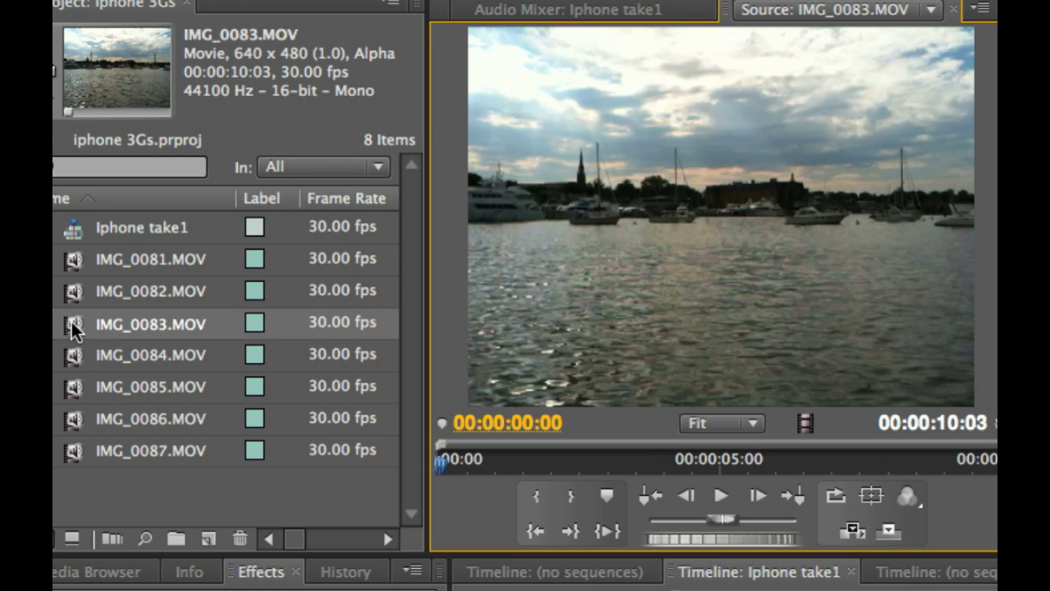
click(76, 361)
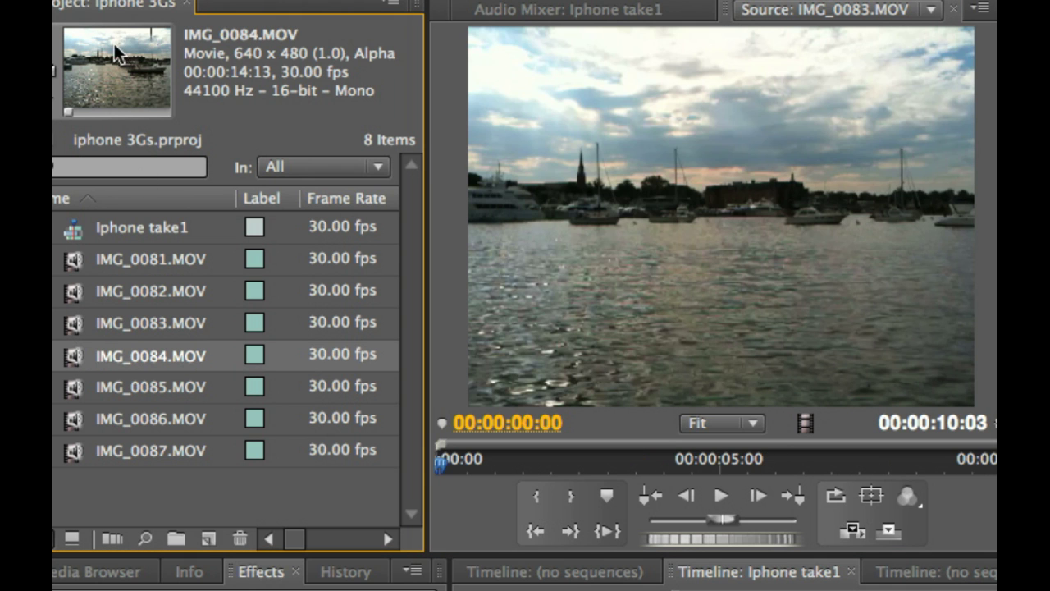
click(84, 398)
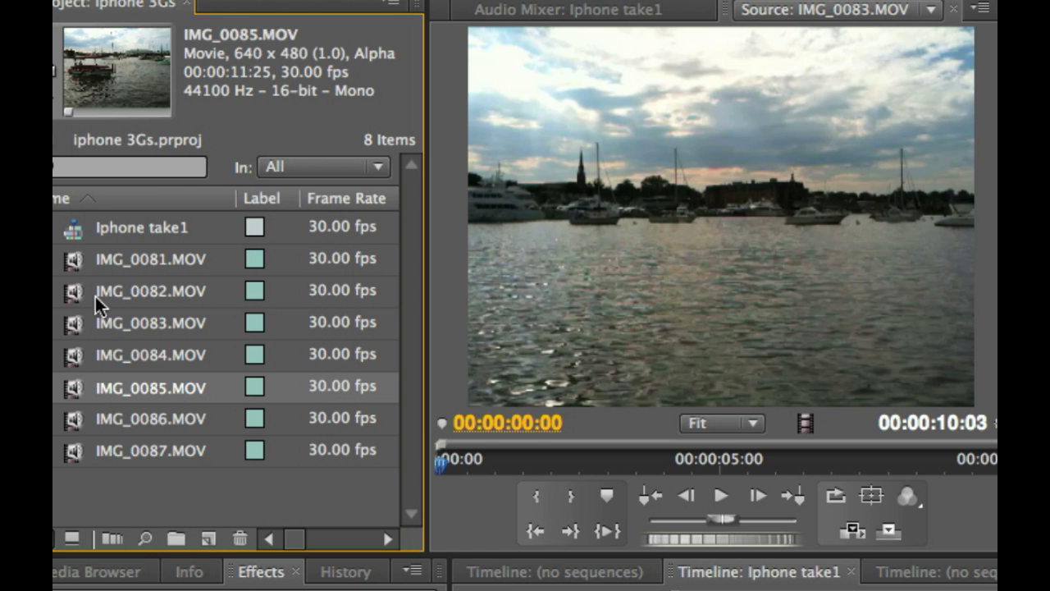
Open IMG_0085.MOV in the Source Monitor, scrub through it and set its In point at 00:00:04:14.
double_click(73, 397)
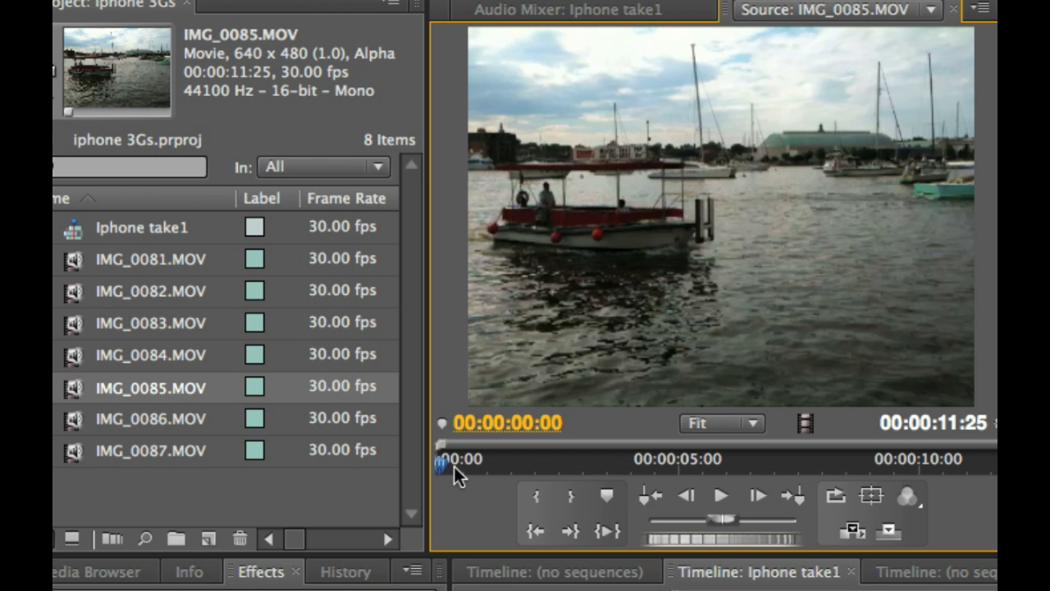
drag(447, 466, 470, 473)
click(535, 496)
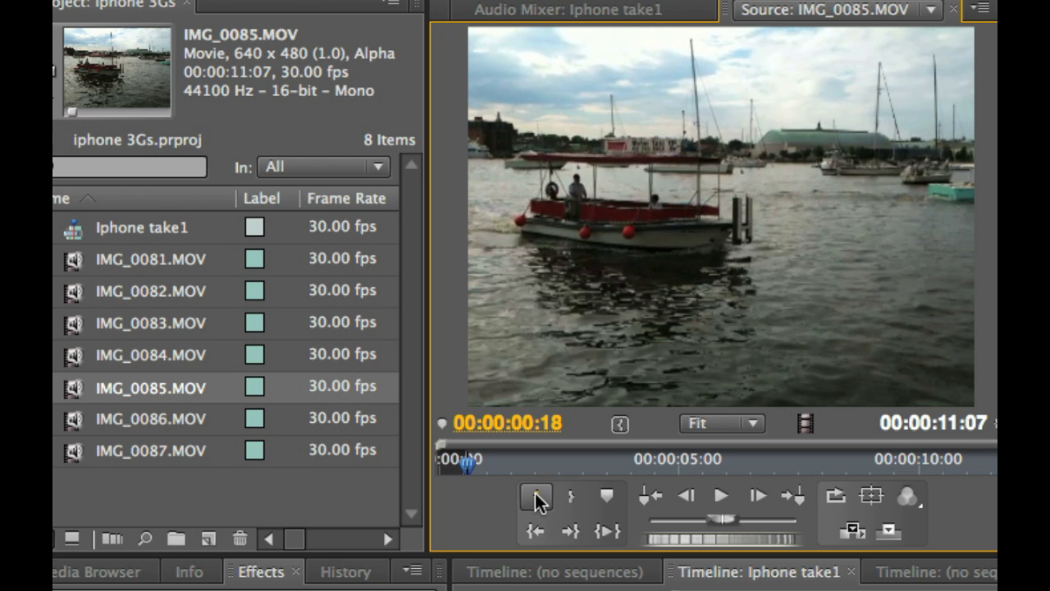
drag(936, 466, 886, 466)
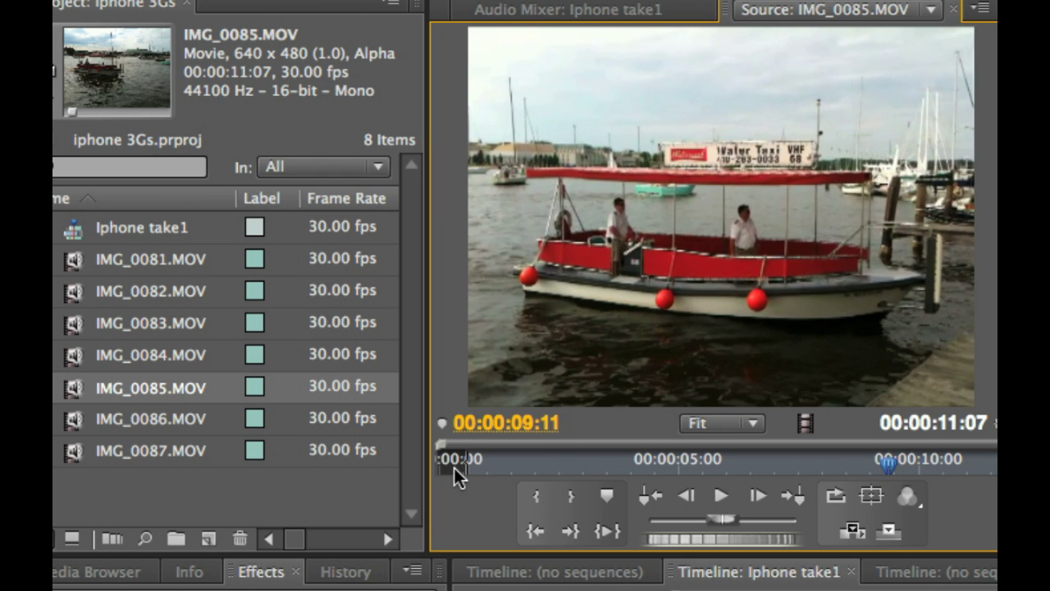
drag(479, 472, 647, 476)
click(541, 502)
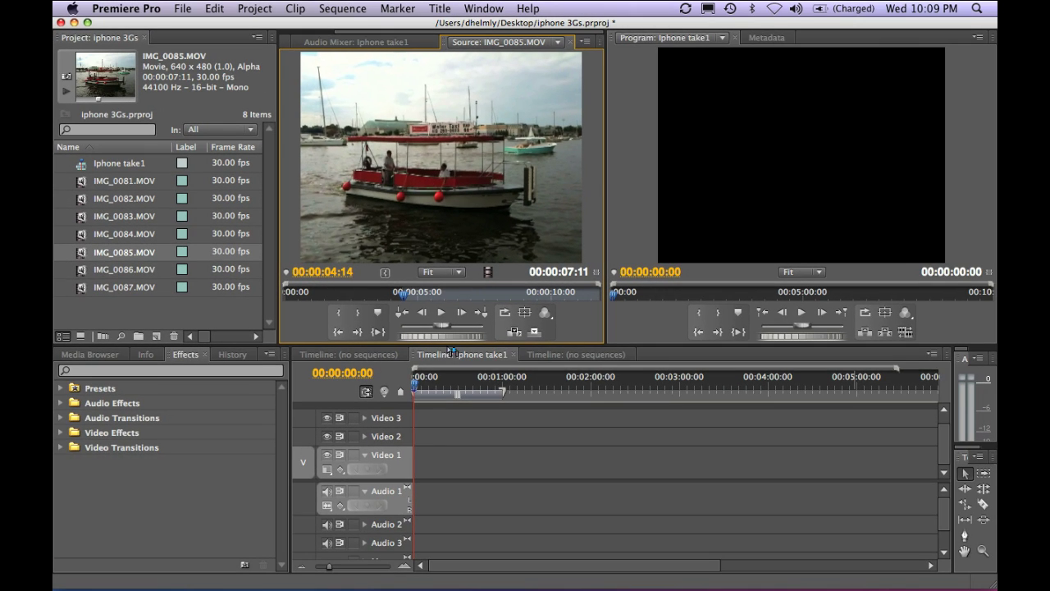
Place the trimmed IMG_0085.MOV at the start of Video 1 in the Iphone take1 sequence and scrub through it.
drag(713, 302, 698, 590)
drag(429, 471, 425, 469)
drag(328, 566, 356, 565)
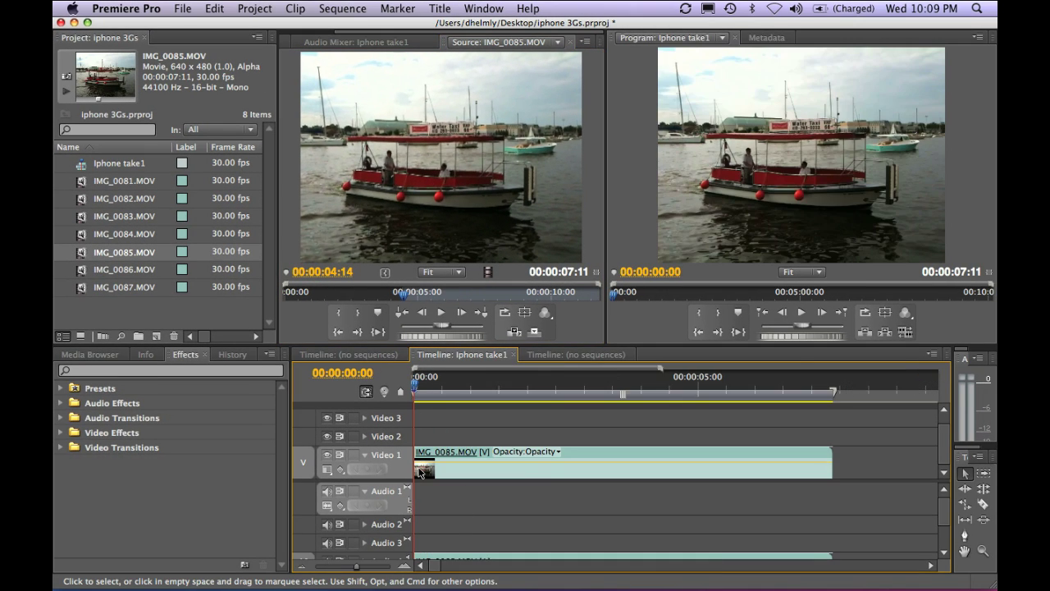
click(550, 385)
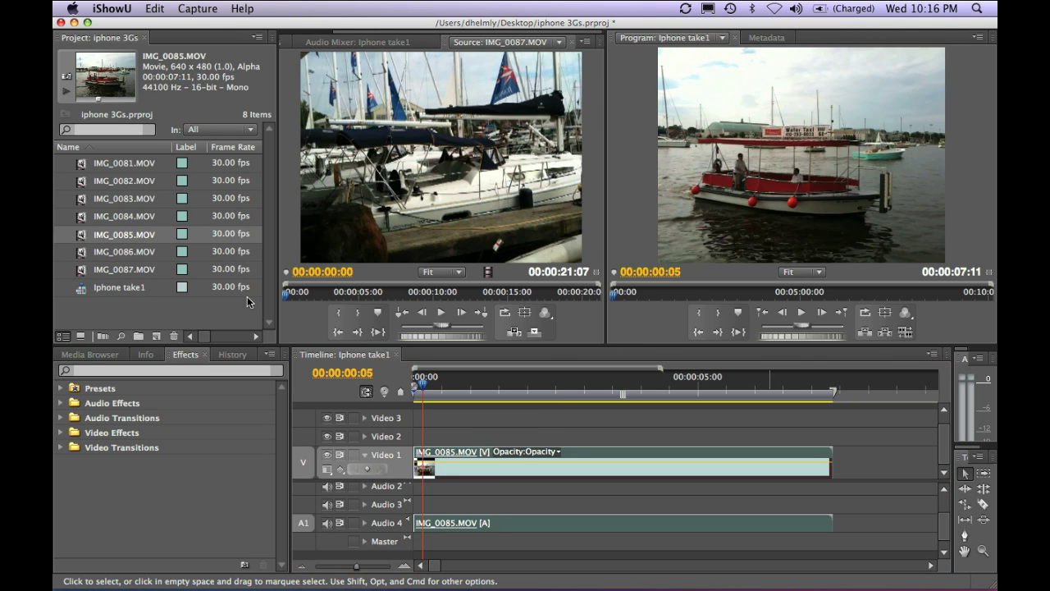
Append IMG_0081.MOV through IMG_0085.MOV, followed by IMG_0087.MOV, after the existing clip on Video 1.
click(87, 169)
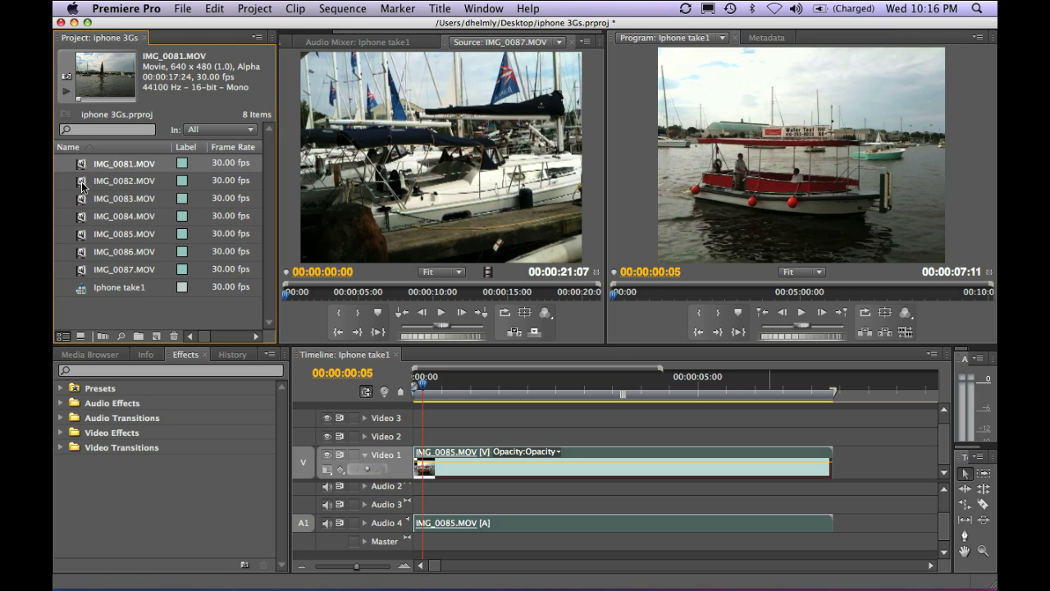
shift+click(82, 235)
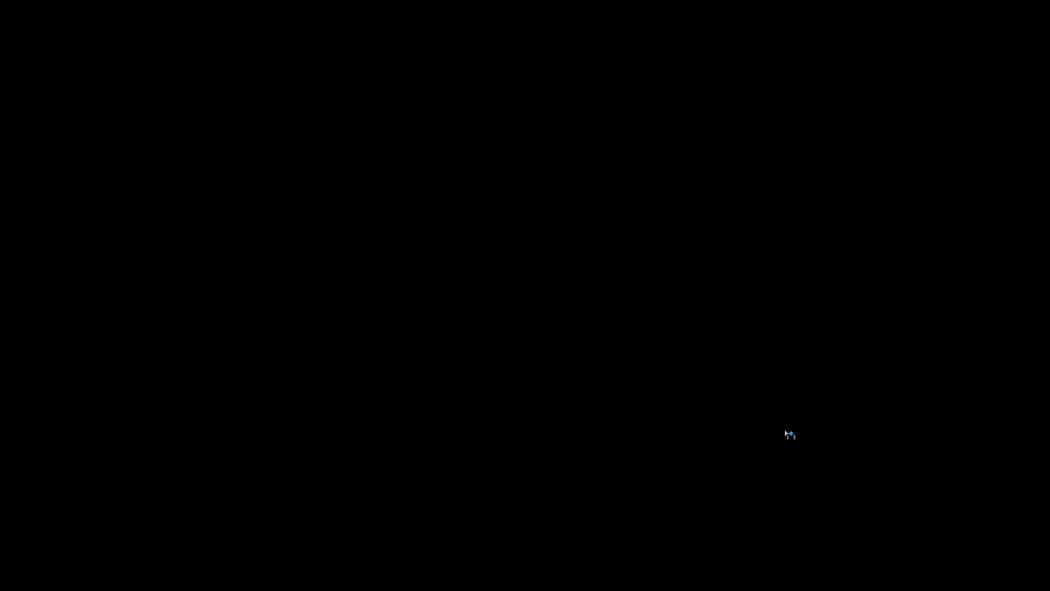
drag(123, 234, 836, 470)
key(backslash)
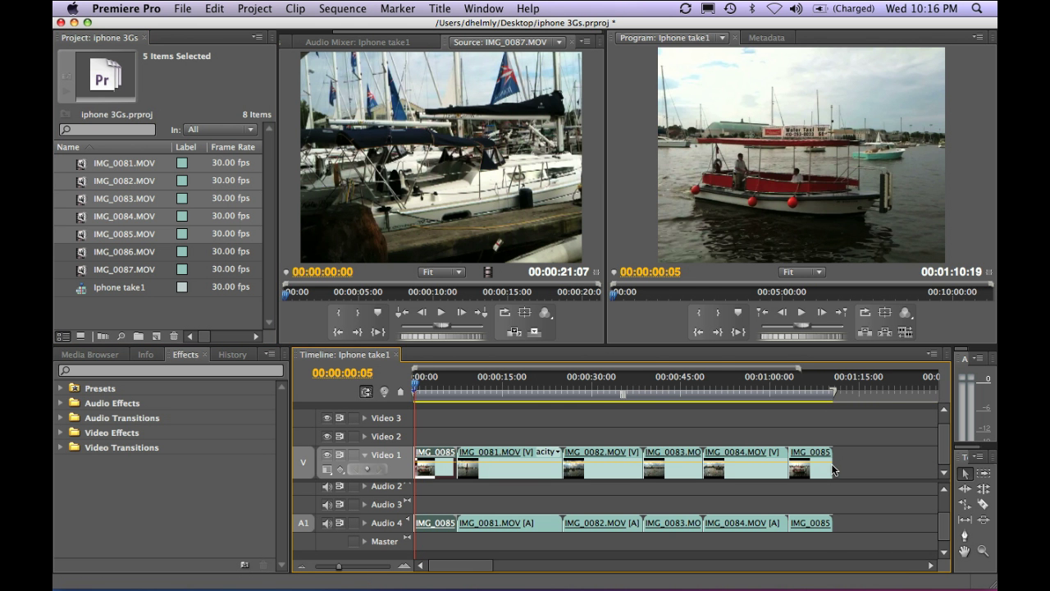
click(82, 273)
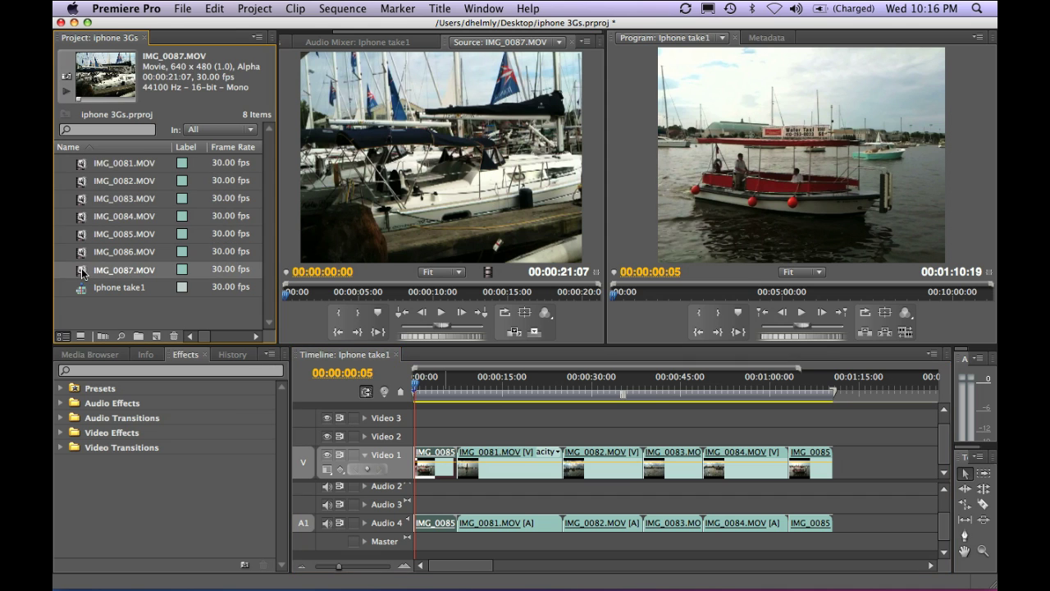
drag(721, 357, 837, 468)
Create a default still title named Title 01 at 640 x 480, with 00:00:02:22 of the sequence as its background frame.
drag(786, 388, 452, 390)
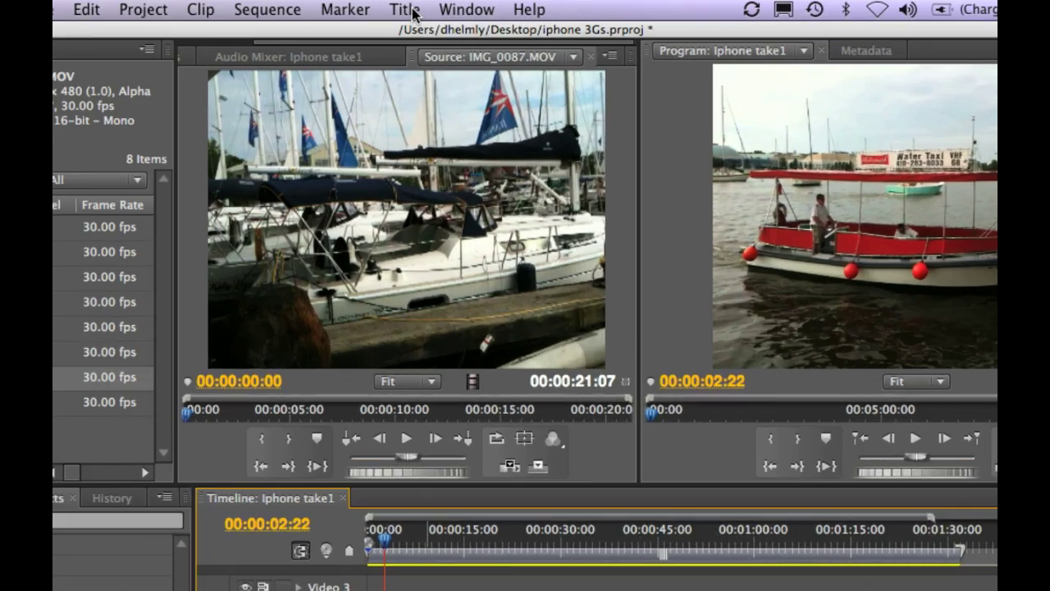
click(440, 8)
mouse_move(454, 23)
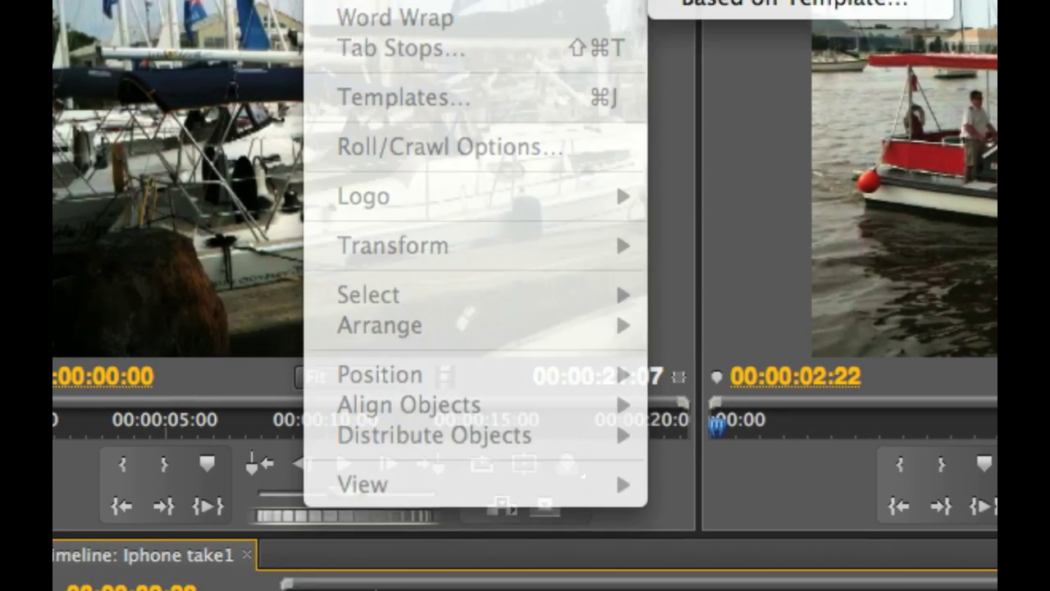
click(761, 58)
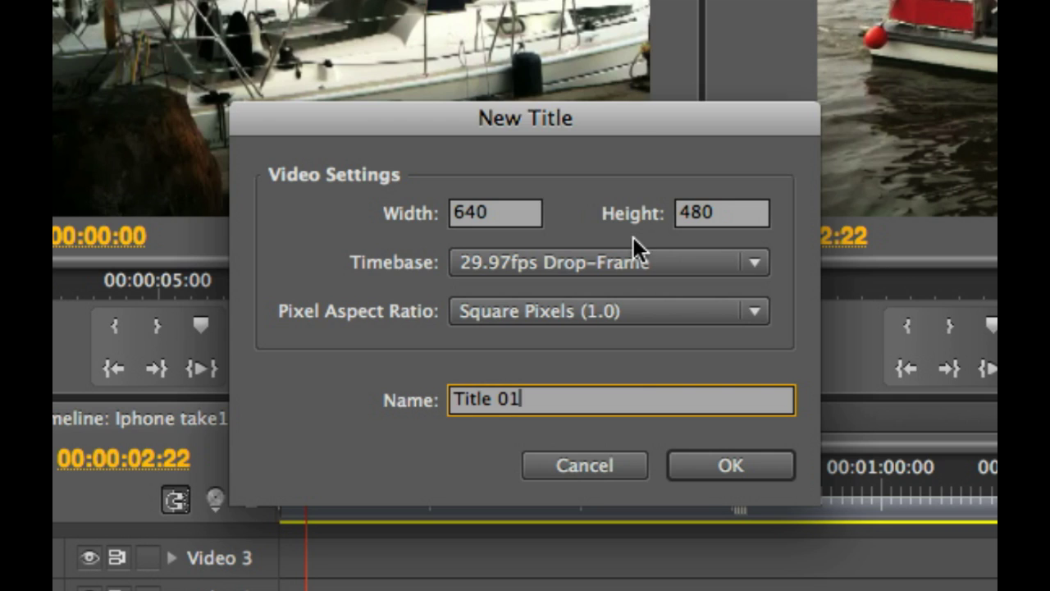
key(Return)
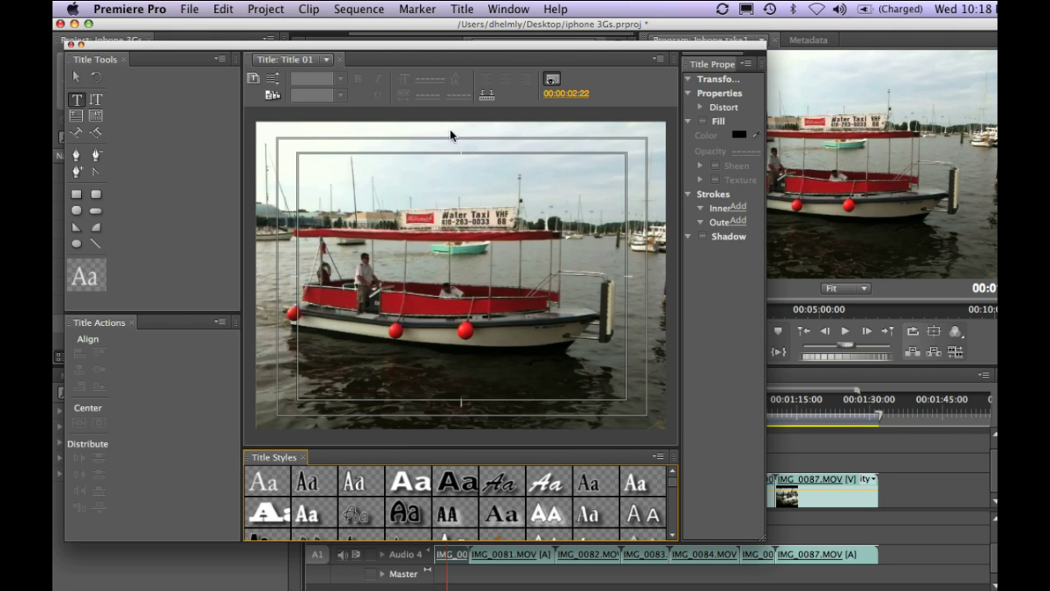
Insert Iphone3Gs logo.psd from the Desktop as a logo and place it in the lower-right part of the title-safe area.
click(464, 9)
mouse_move(488, 210)
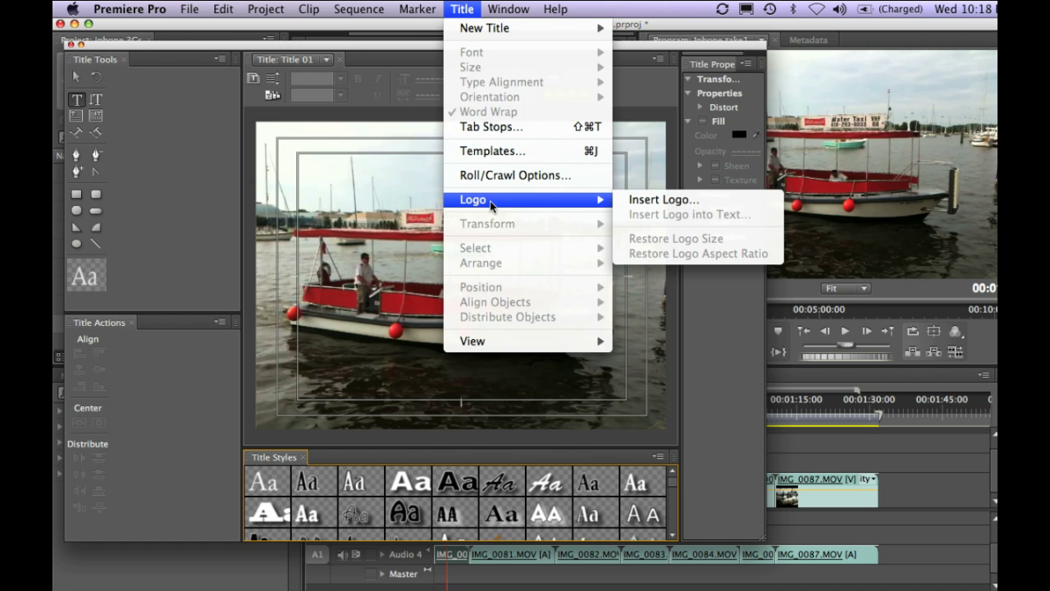
click(641, 205)
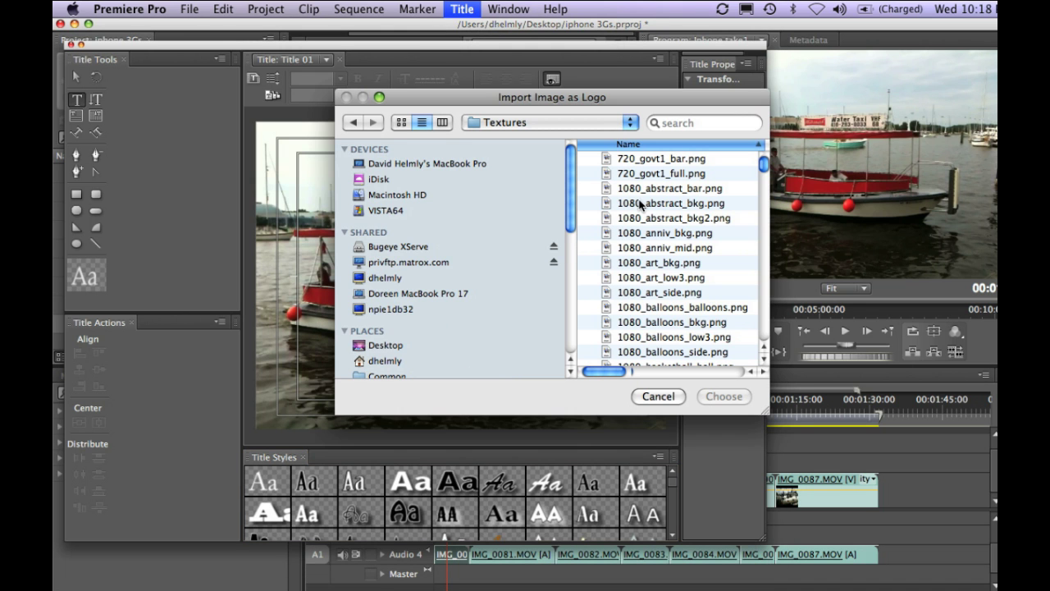
click(400, 361)
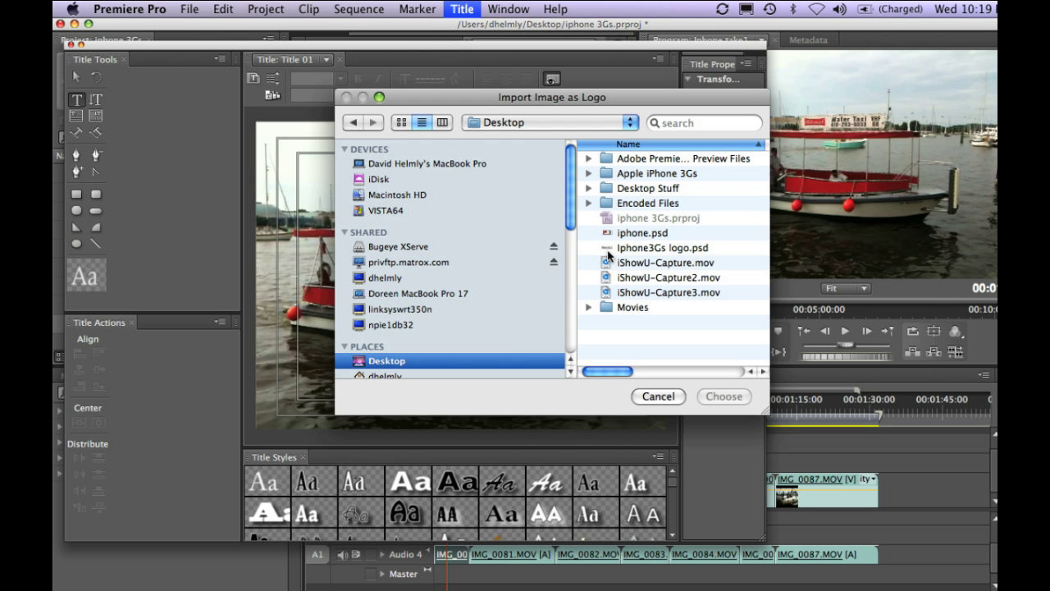
click(607, 248)
click(708, 396)
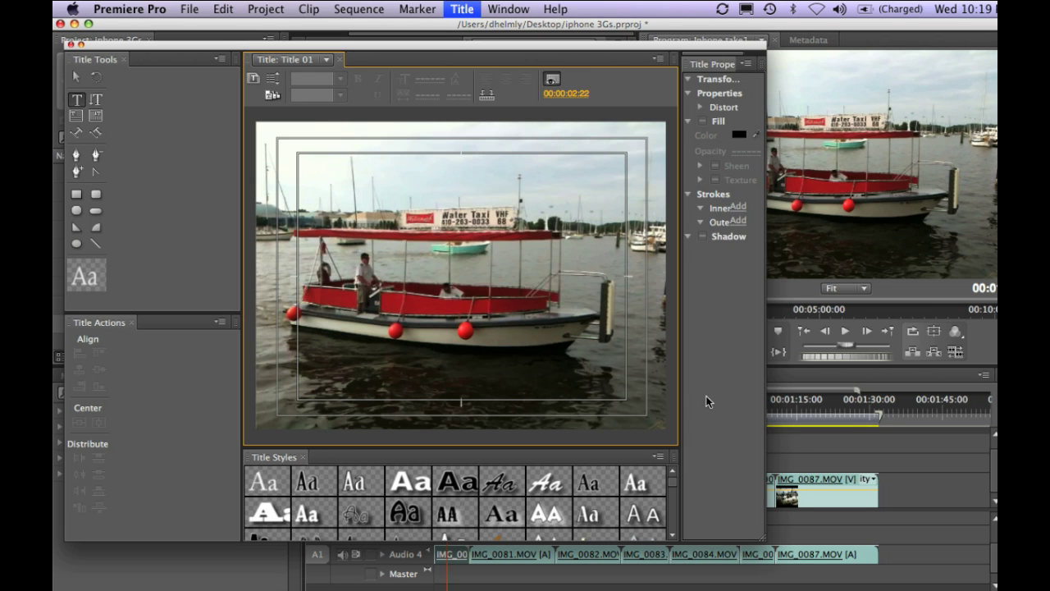
click(76, 76)
drag(470, 290, 531, 384)
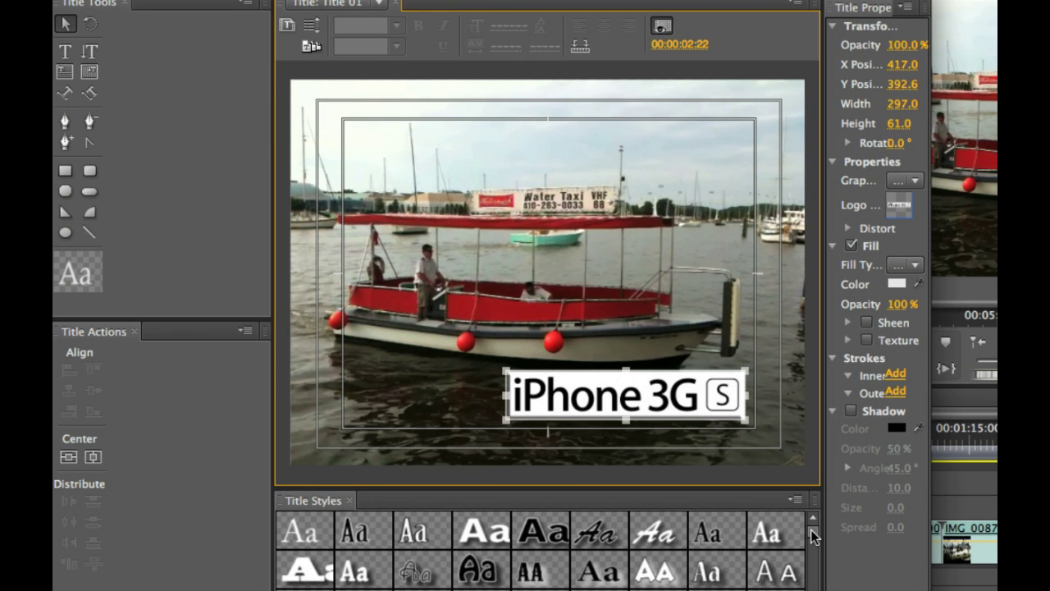
Try a brown slanted title style, then a gold bevelled one on the iPhone logo, and nudge the logo slightly lower.
scroll(675, 501, down, 3)
scroll(816, 555, down, 10)
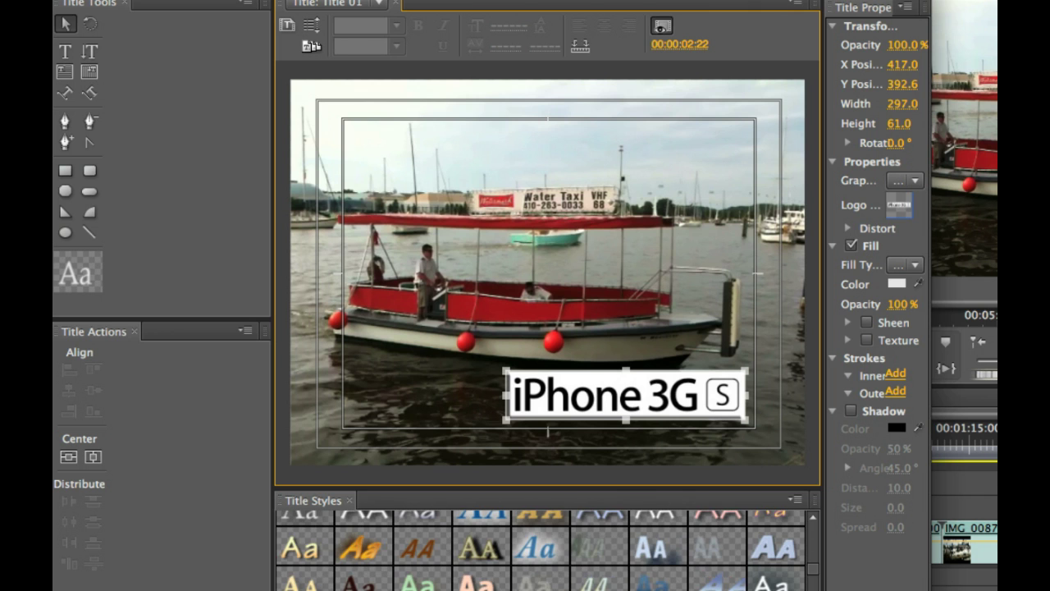
click(413, 537)
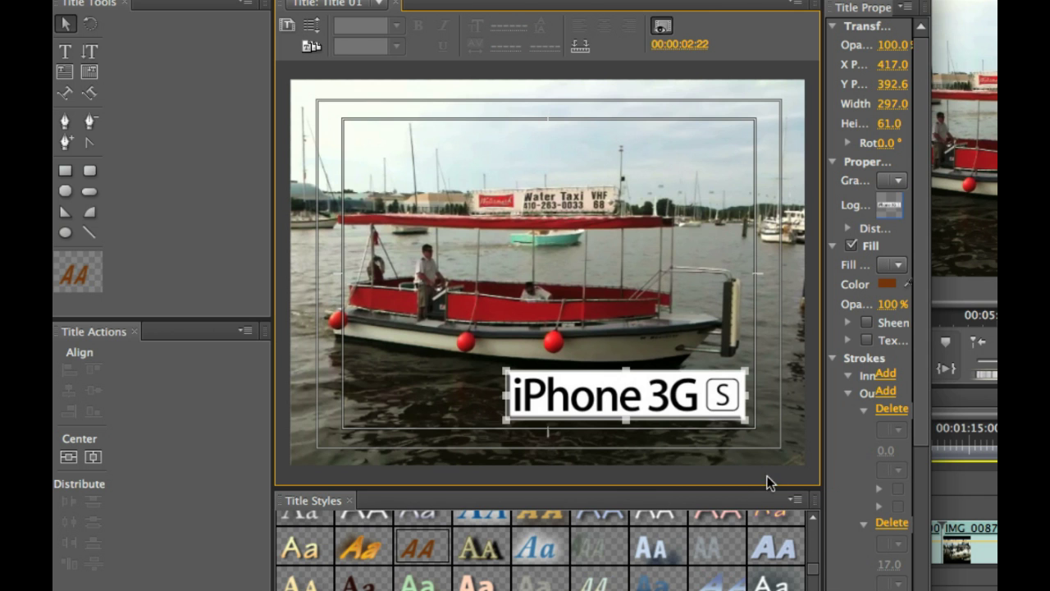
scroll(816, 574, down, 3)
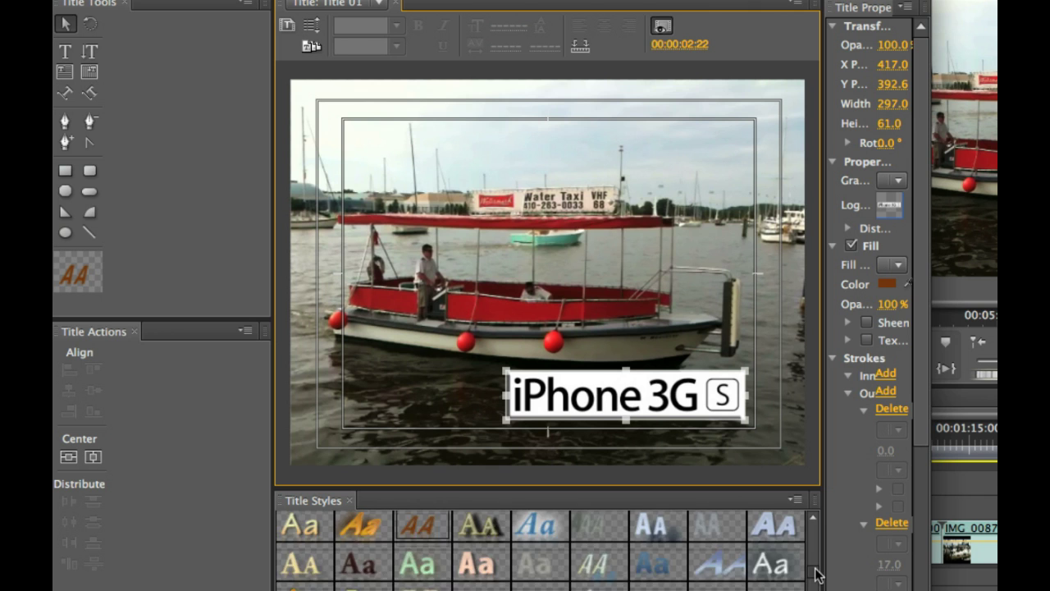
scroll(818, 574, up, 2)
scroll(816, 571, up, 1)
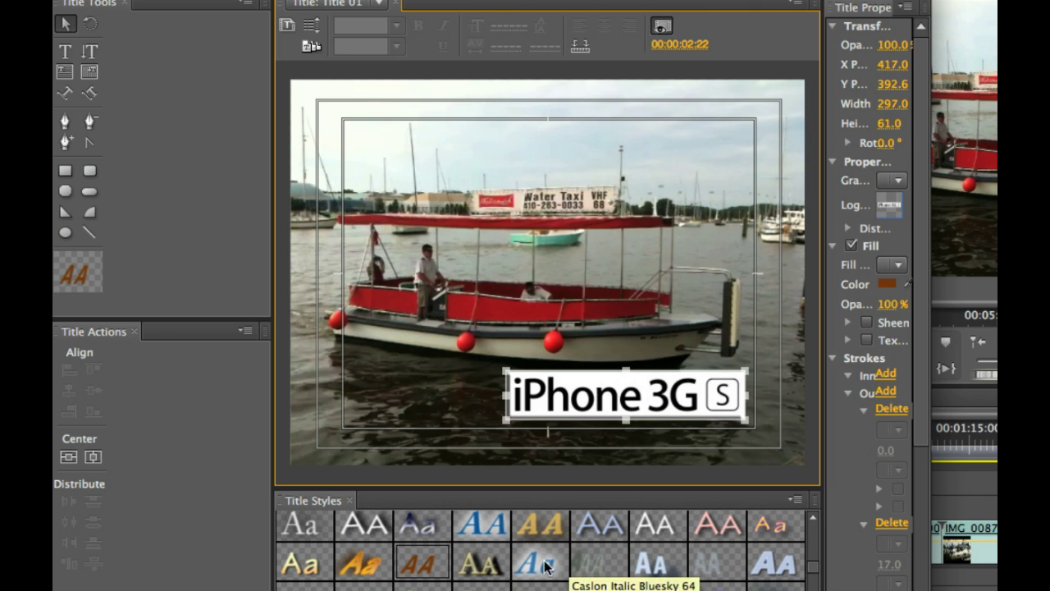
click(484, 563)
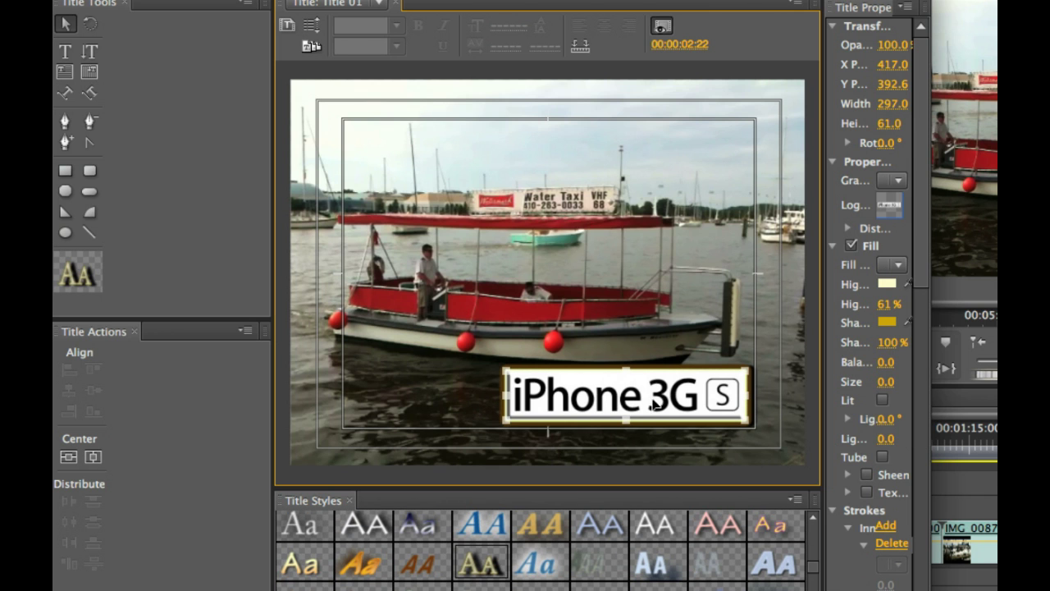
drag(653, 403, 655, 405)
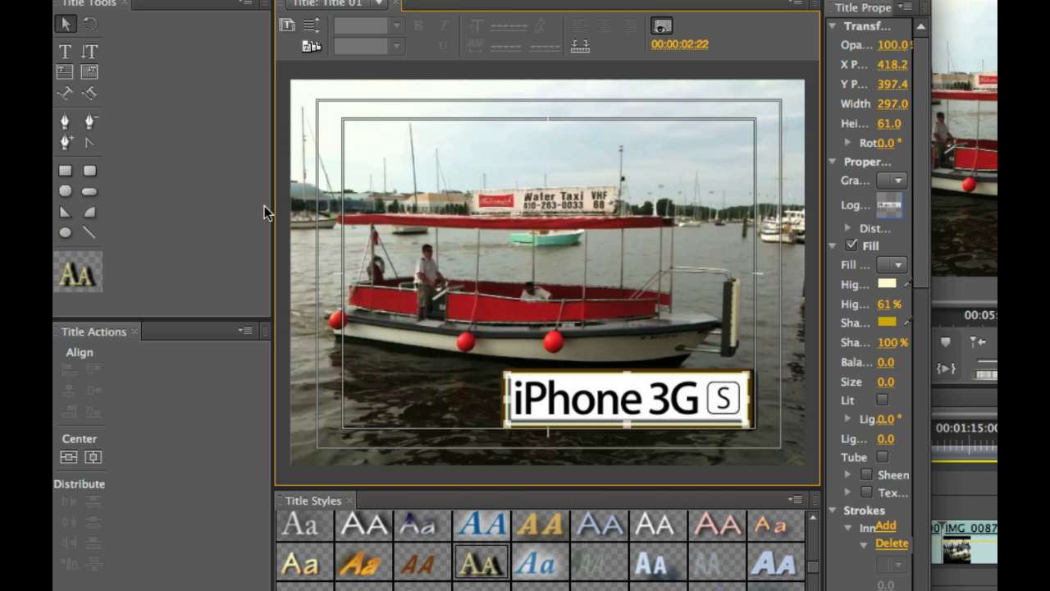
Add the text "CS4 &" just above the iPhone logo in Title 01.
click(65, 51)
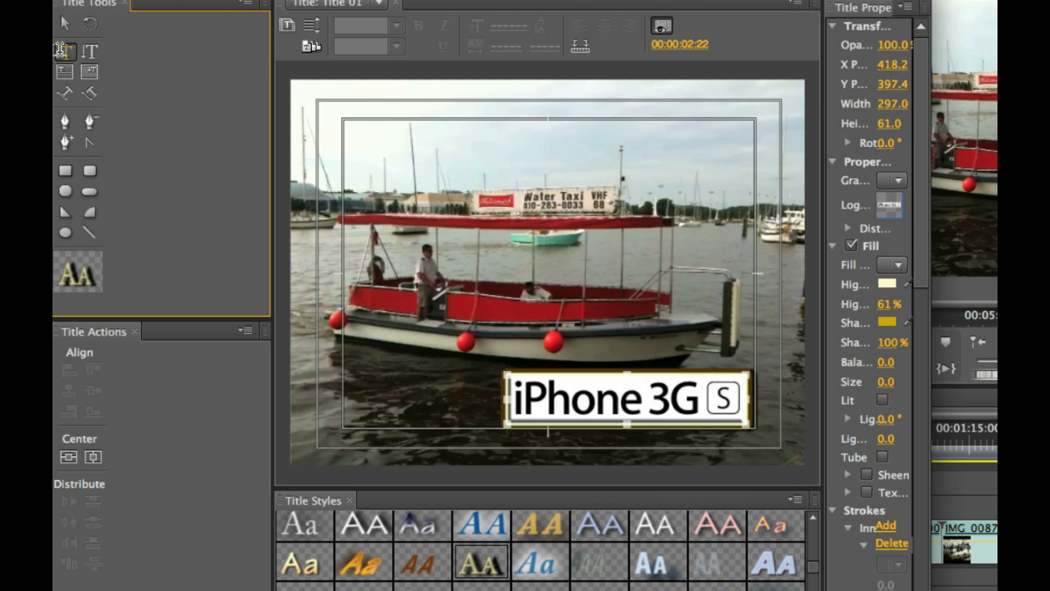
click(522, 337)
text(CS4 &)
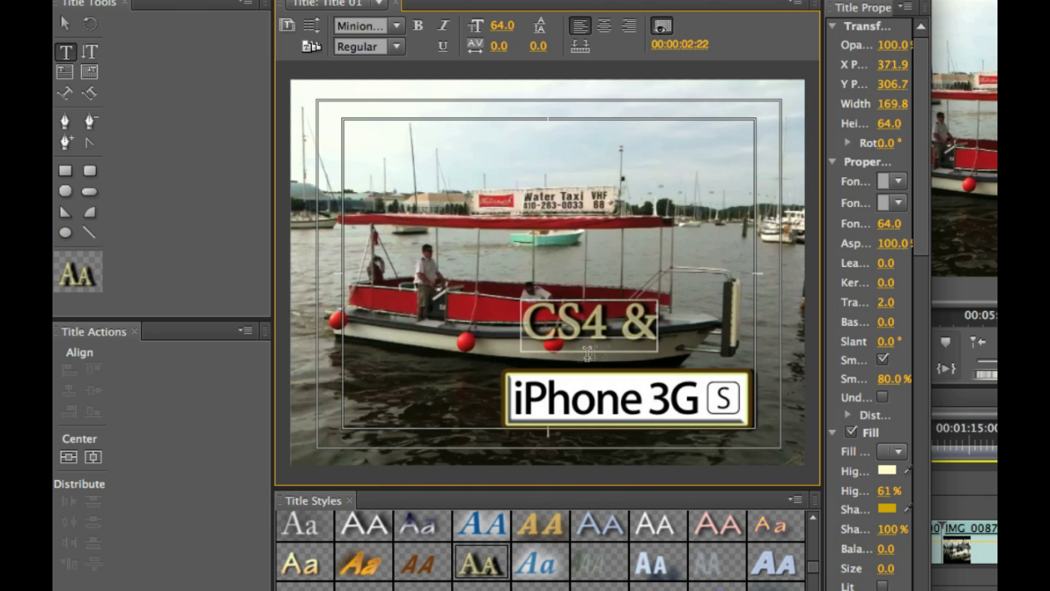
Try several title styles on the "CS4 &" text, ending with the yellow Hobo Std style.
click(358, 586)
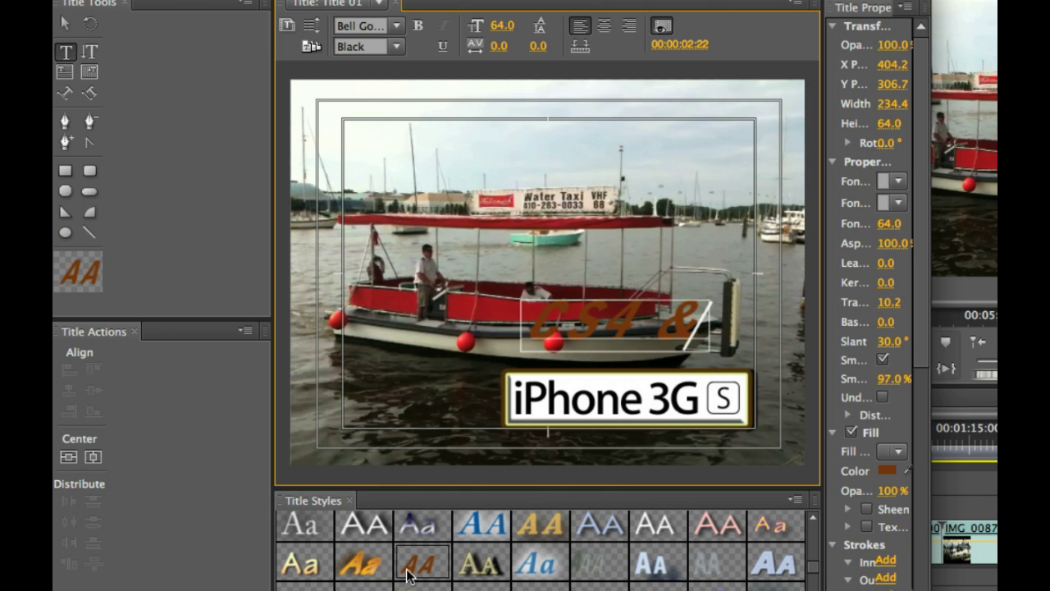
click(361, 550)
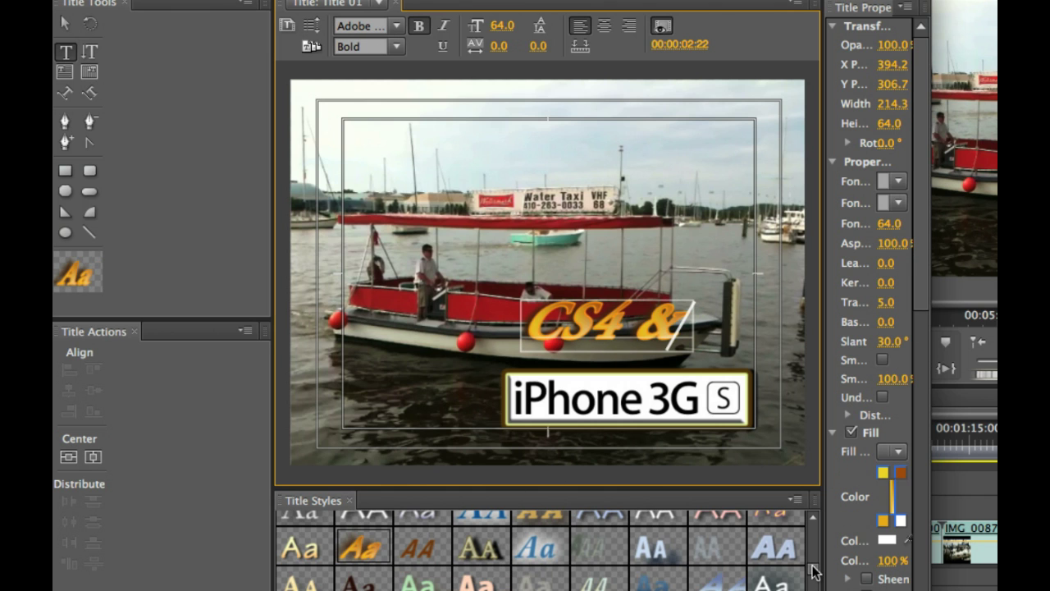
scroll(815, 572, down, 1)
click(555, 573)
scroll(818, 557, down, 1)
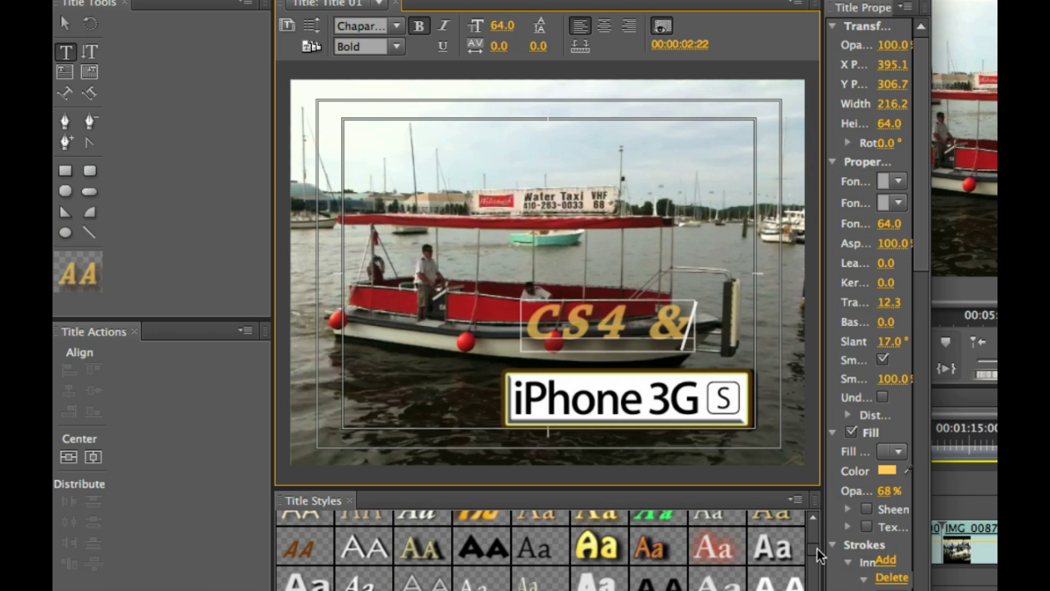
click(596, 547)
Apply the yellow Hobo Std title style to the iPhone logo and fit it inside the lower-right title-safe corner.
click(65, 24)
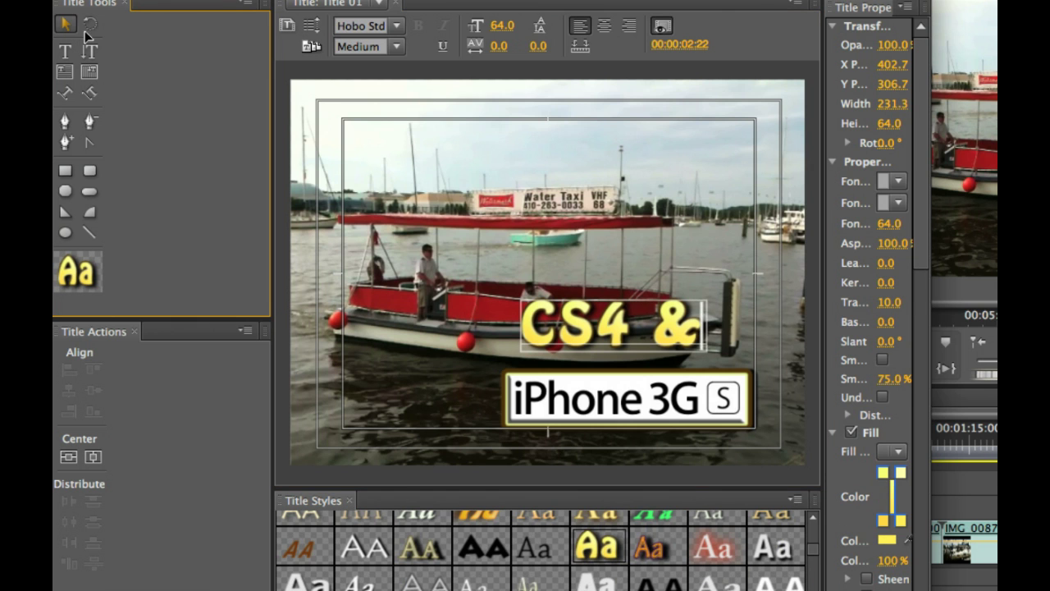
click(638, 397)
click(598, 549)
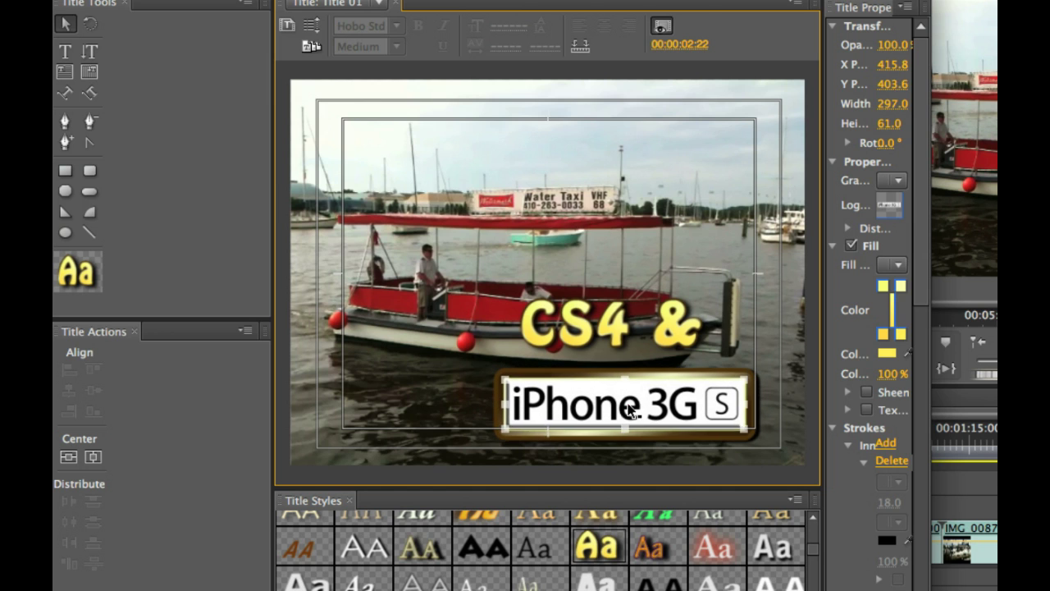
Delete the "CS4 &" text from Title 01 and close the title.
click(625, 332)
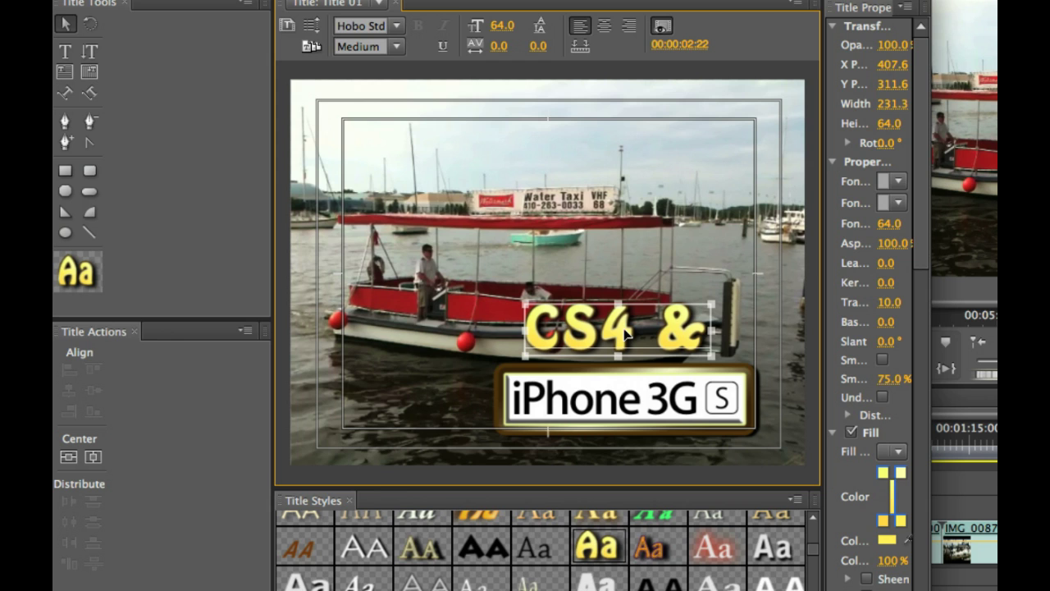
key(Delete)
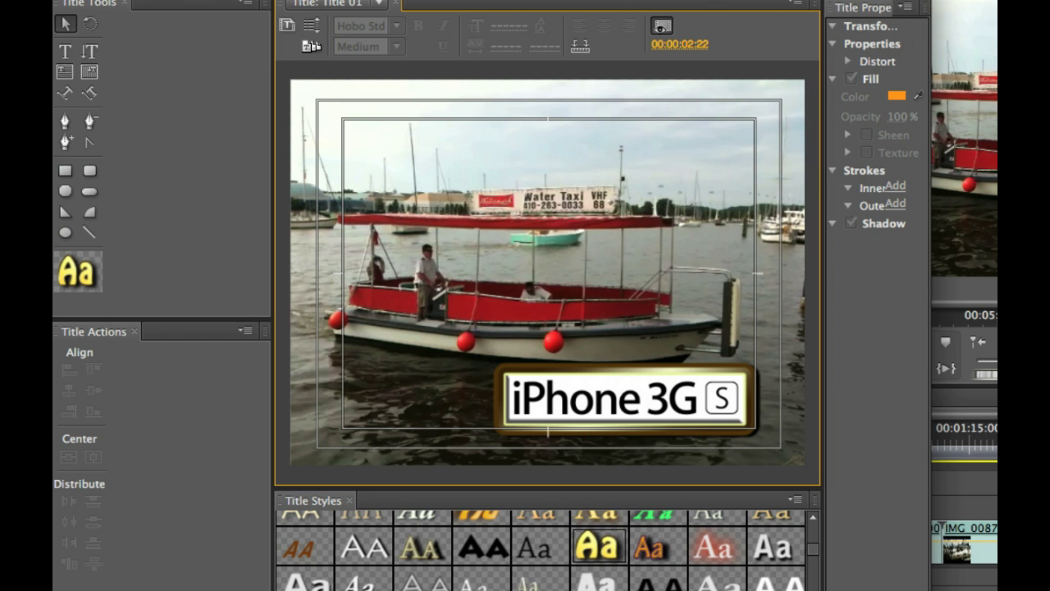
key(super+w)
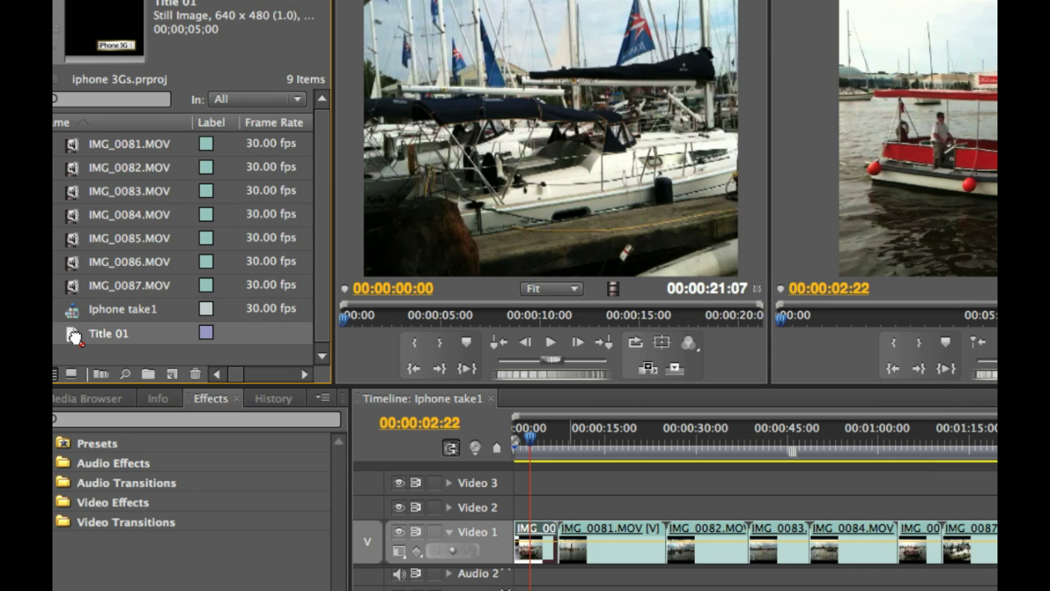
Place Title 01 at the start of Video 2 above the first clip and play the opening, stopping at 00:00:02:08.
drag(74, 337, 520, 512)
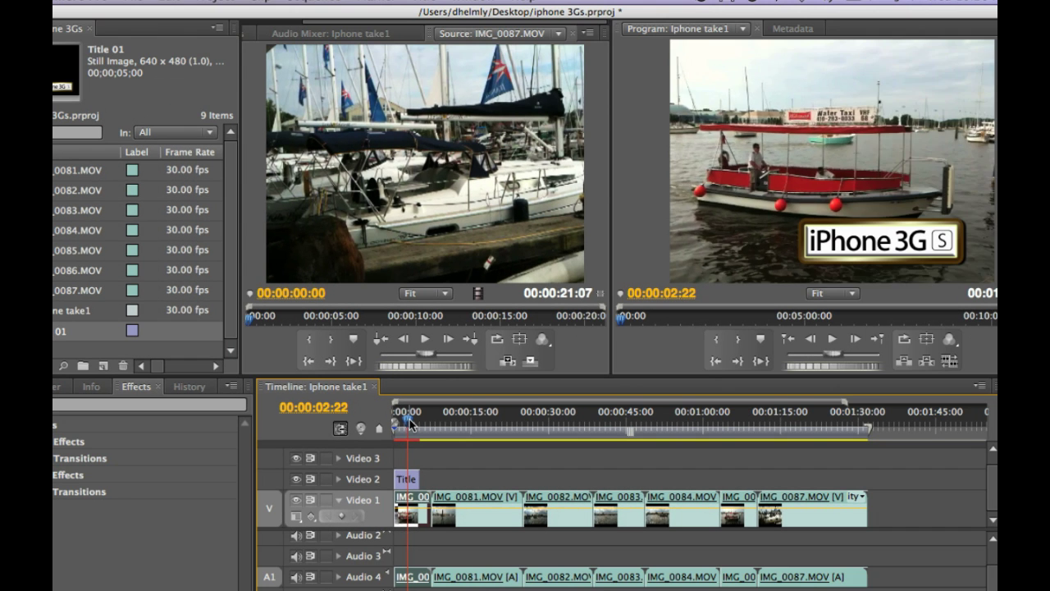
click(515, 441)
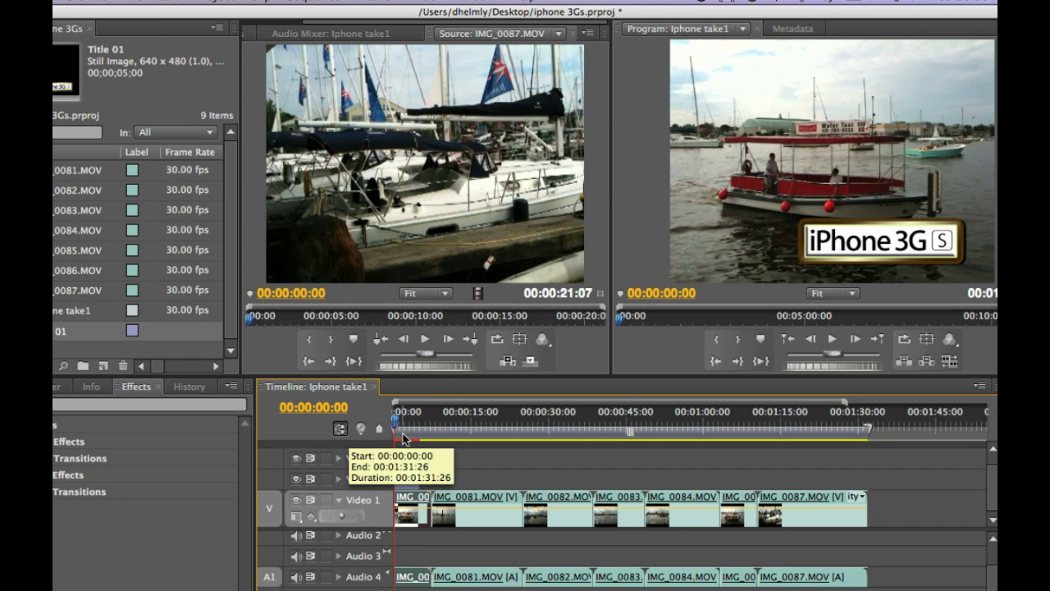
key(equal)
key(equal)
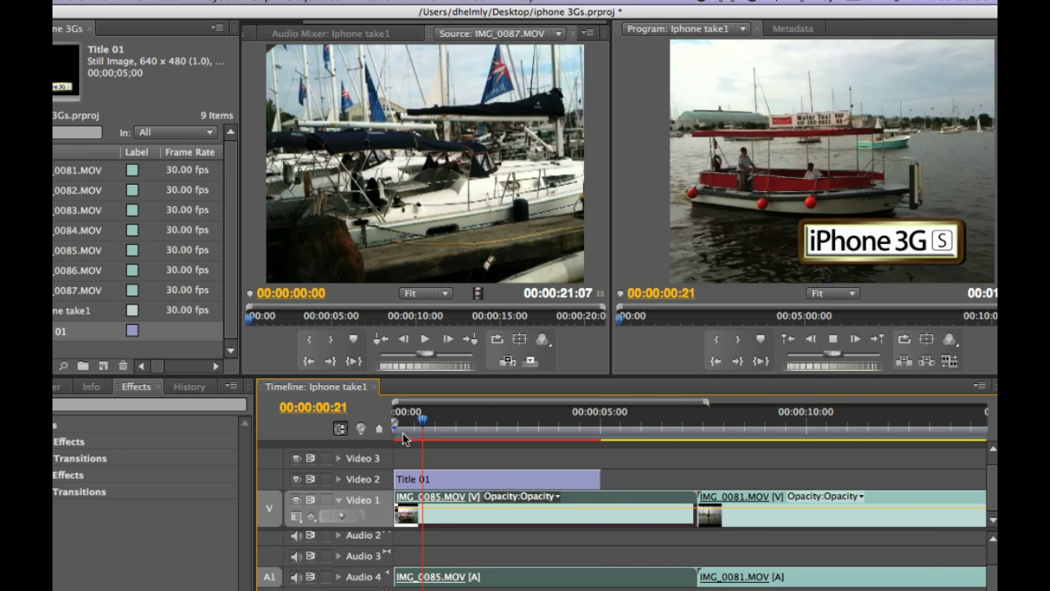
key(space)
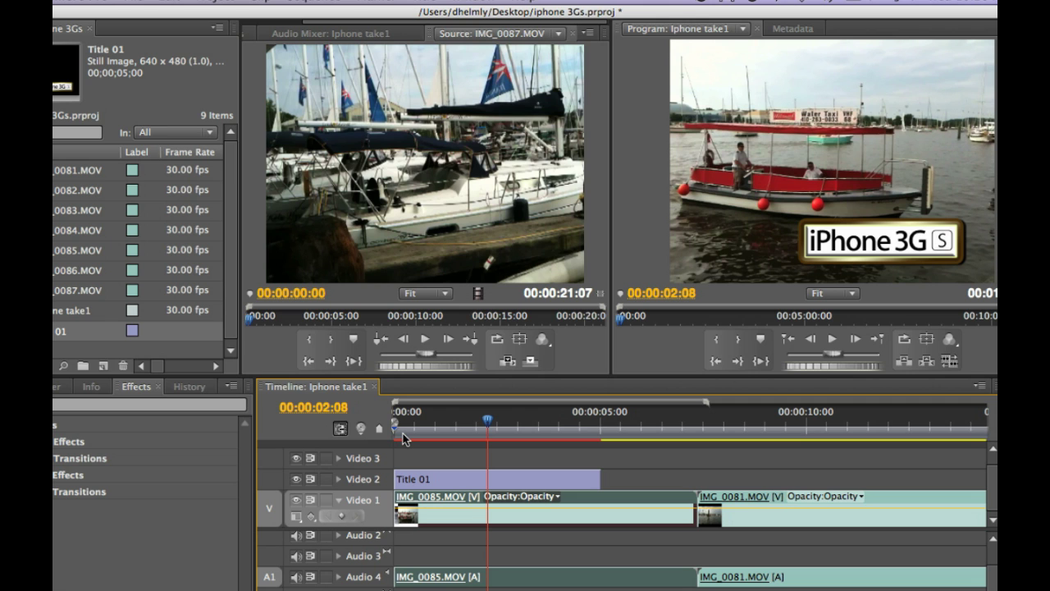
Create another default still title named Title 02.
click(426, 3)
mouse_move(433, 16)
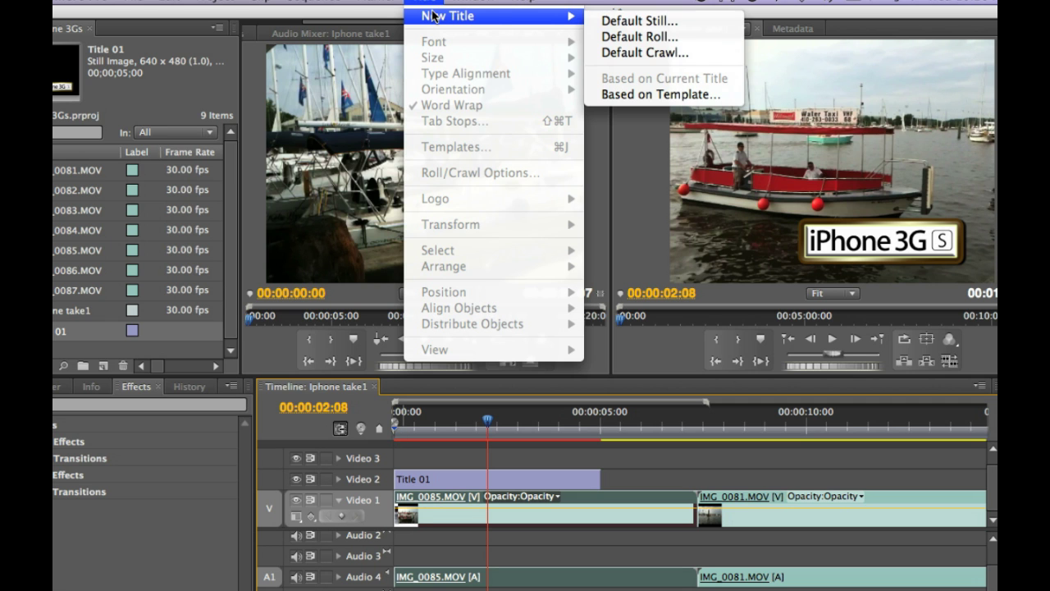
click(608, 25)
click(607, 414)
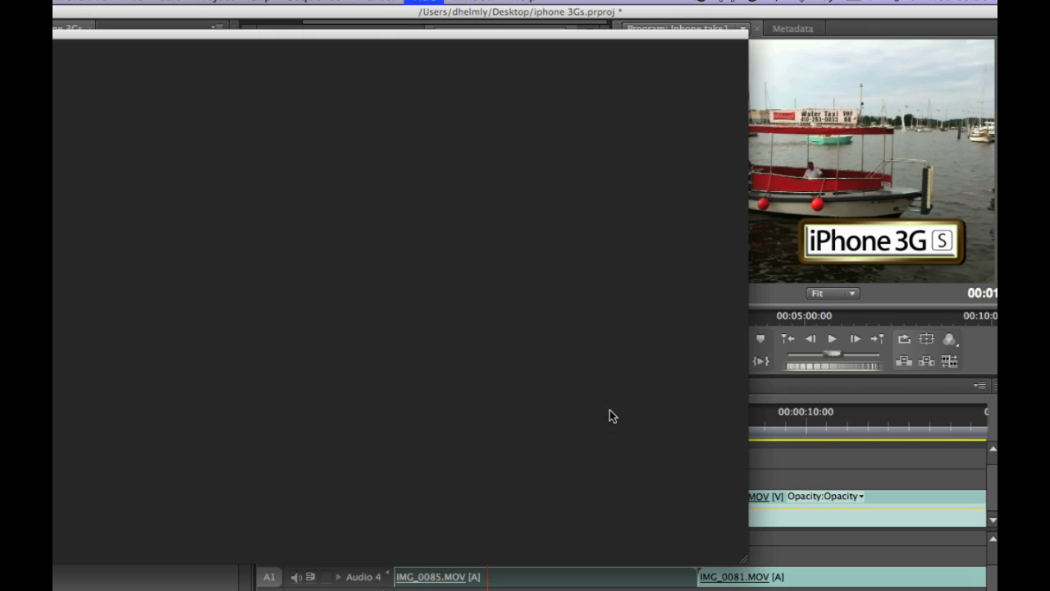
Add "CS4 &" above the logo in a bold gold serif style, size it to about 257 by 86.5, and close the title.
click(401, 343)
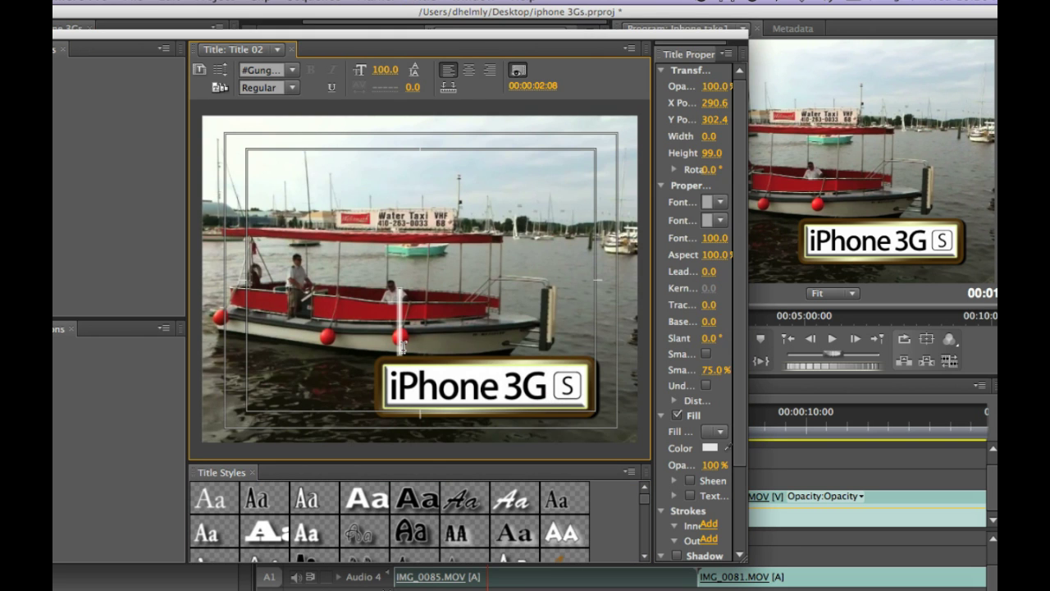
text(CS4 &)
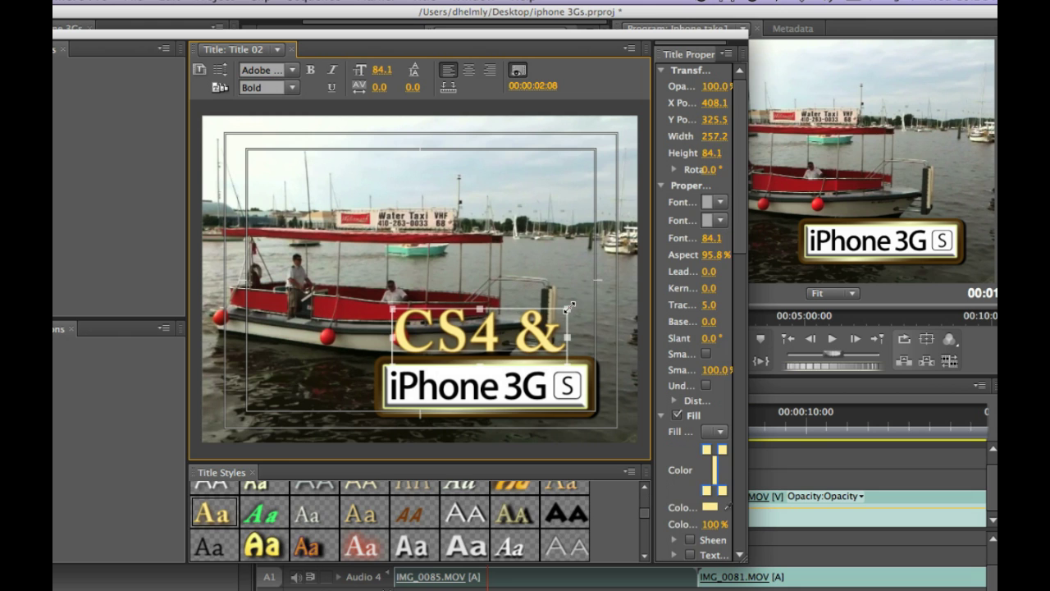
drag(560, 313, 570, 311)
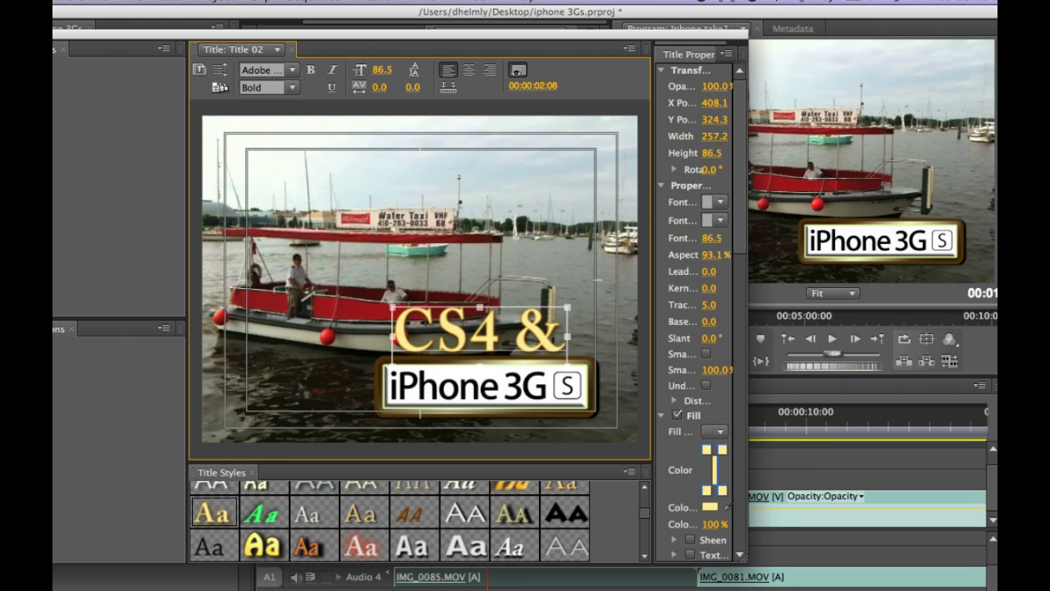
key(super+w)
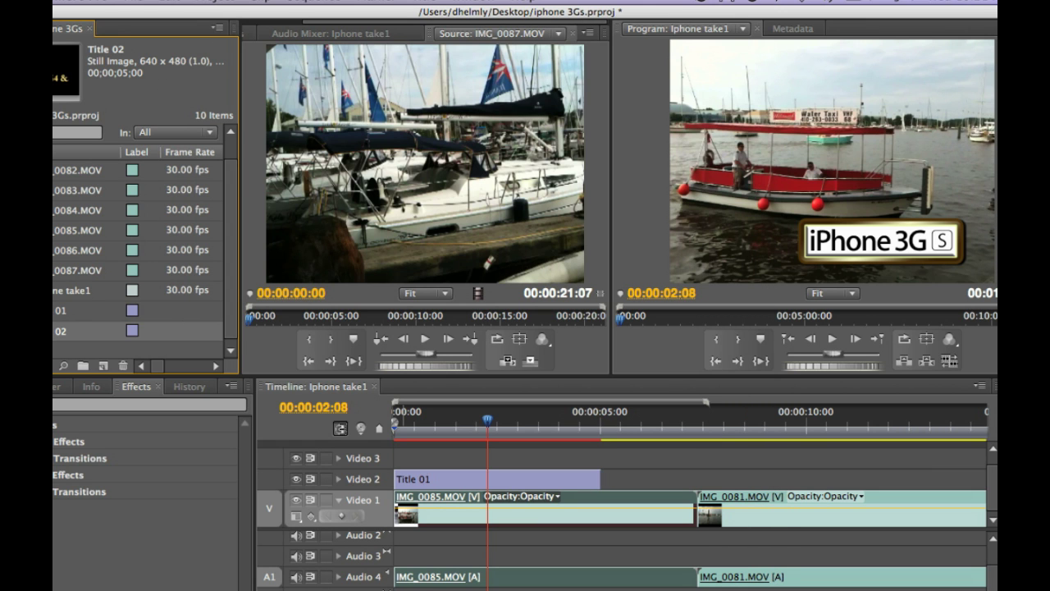
Place Title 02 at the start of Video 3 above Title 01 and play the opening, stopping at 00:00:01:24.
drag(276, 385, 411, 457)
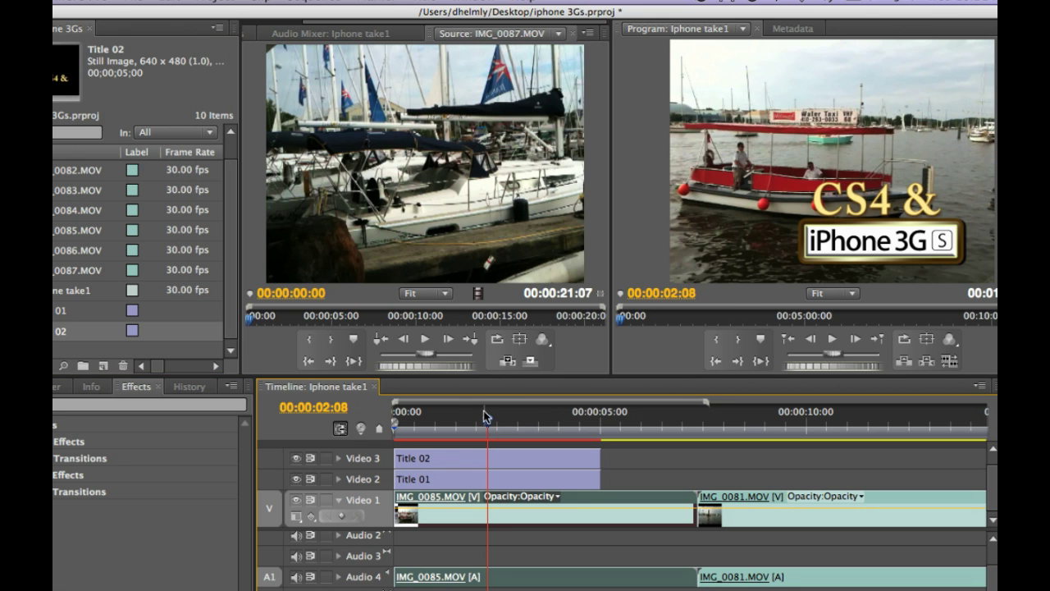
drag(486, 420, 429, 420)
key(space)
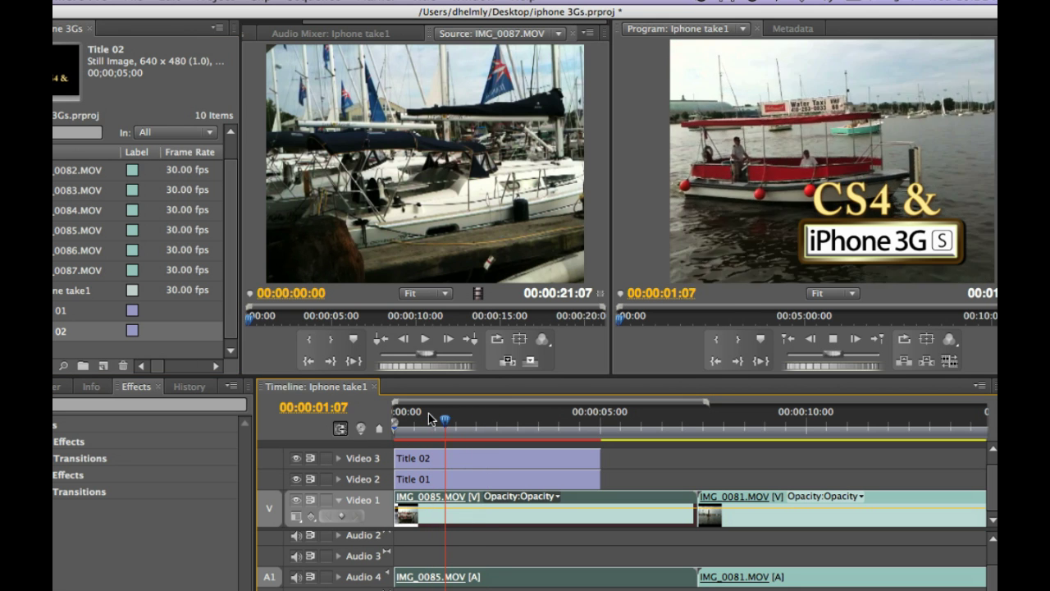
key(space)
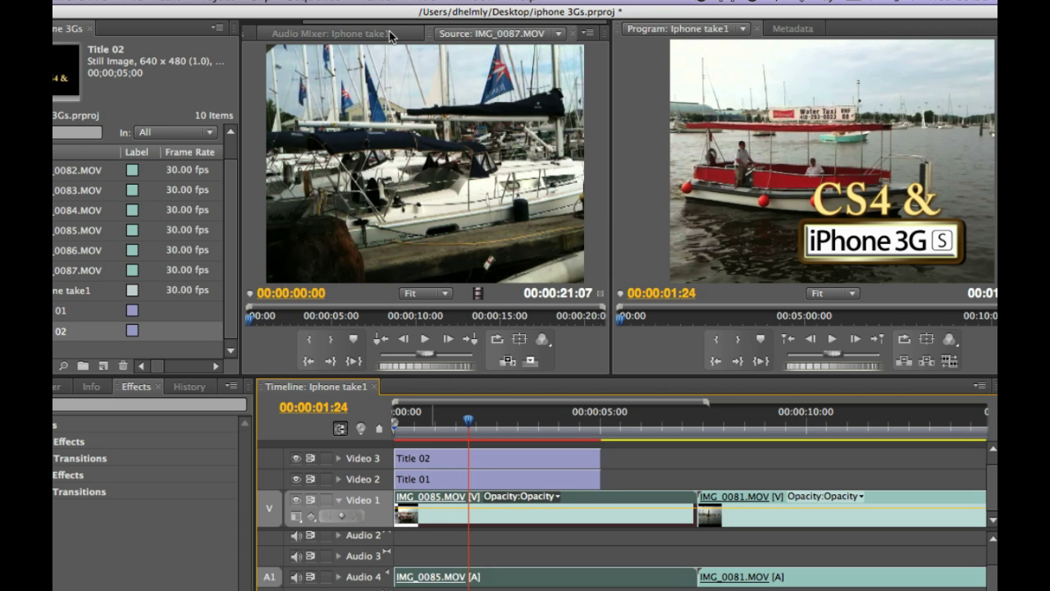
Show the effect controls for Title 01 and set its opacity to 0% with a keyframe at the clip's start.
scroll(277, 37, up, 2)
click(278, 36)
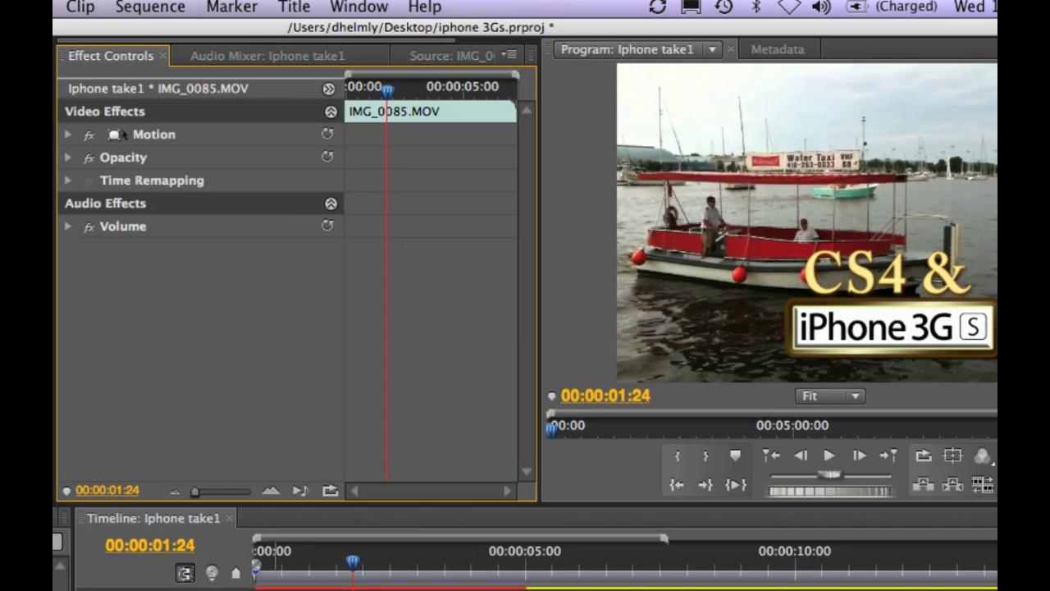
click(415, 478)
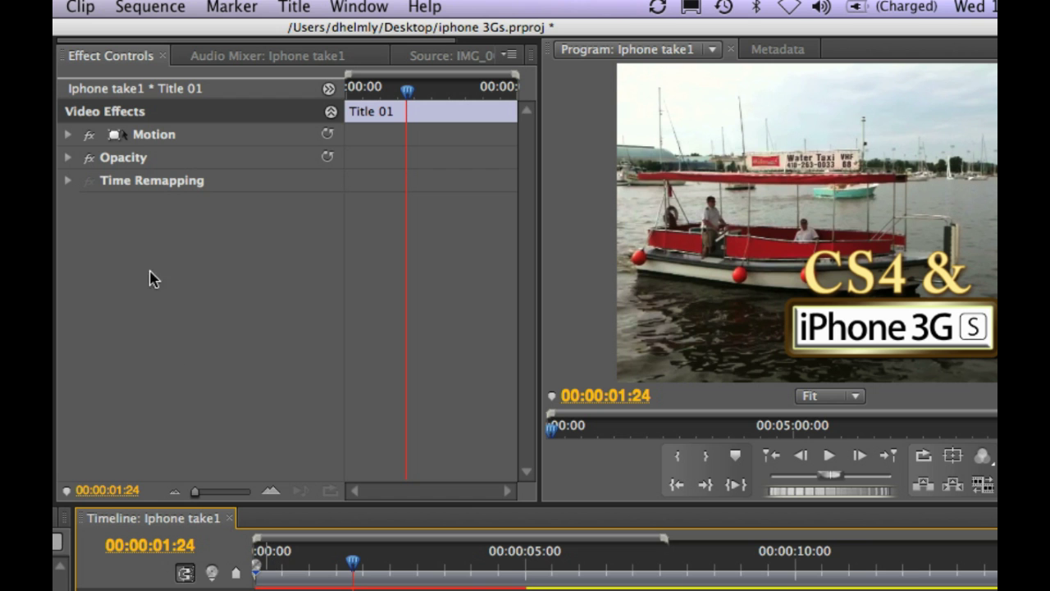
click(67, 133)
drag(405, 90, 334, 94)
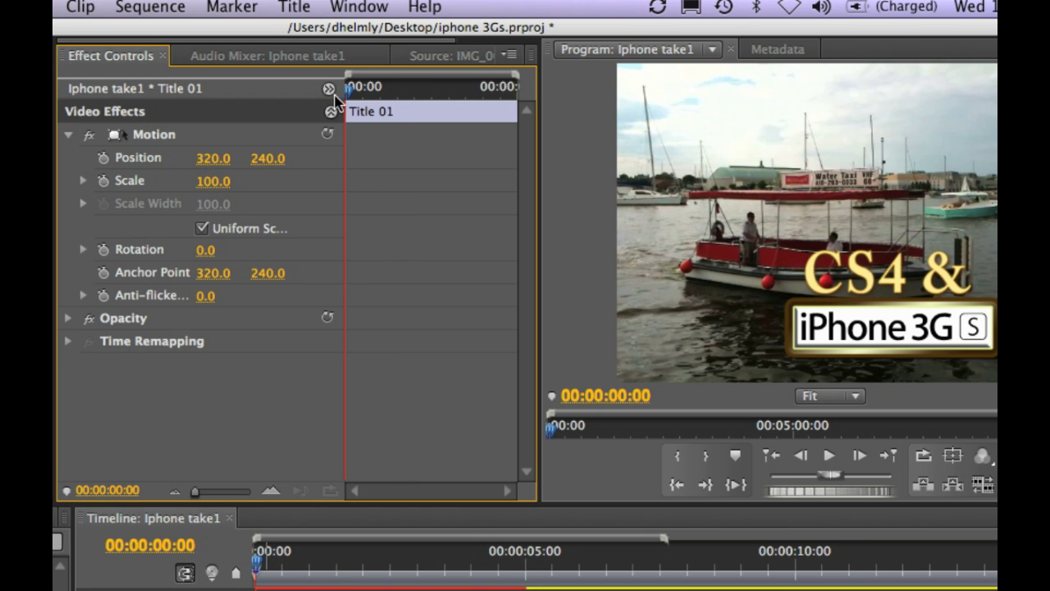
click(68, 318)
drag(233, 342, 222, 347)
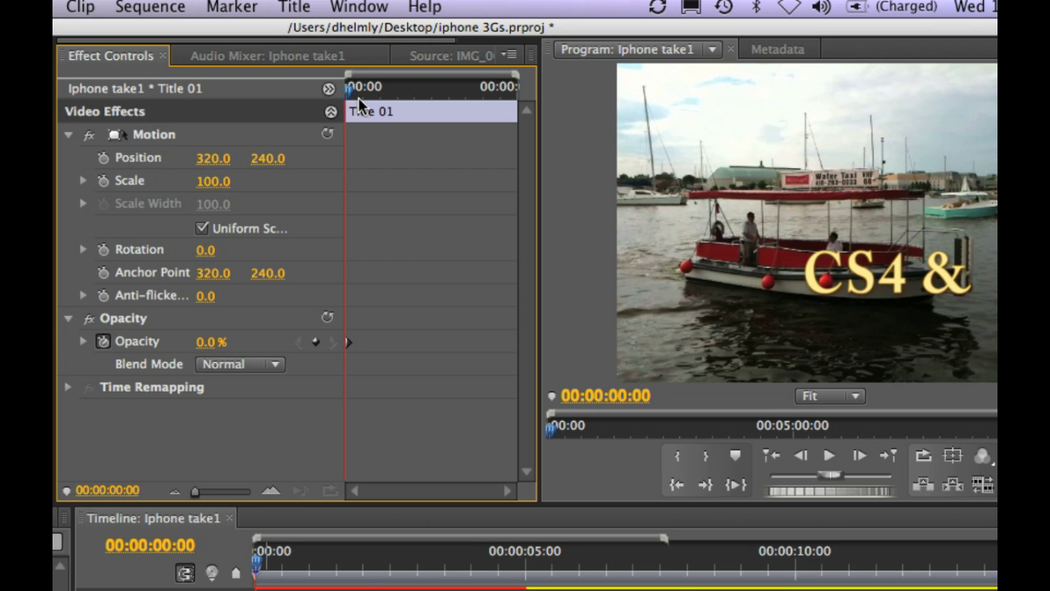
Add a 100% opacity keyframe to Title 01 at 00:00:00:13 and play the fade-in.
drag(358, 102, 365, 110)
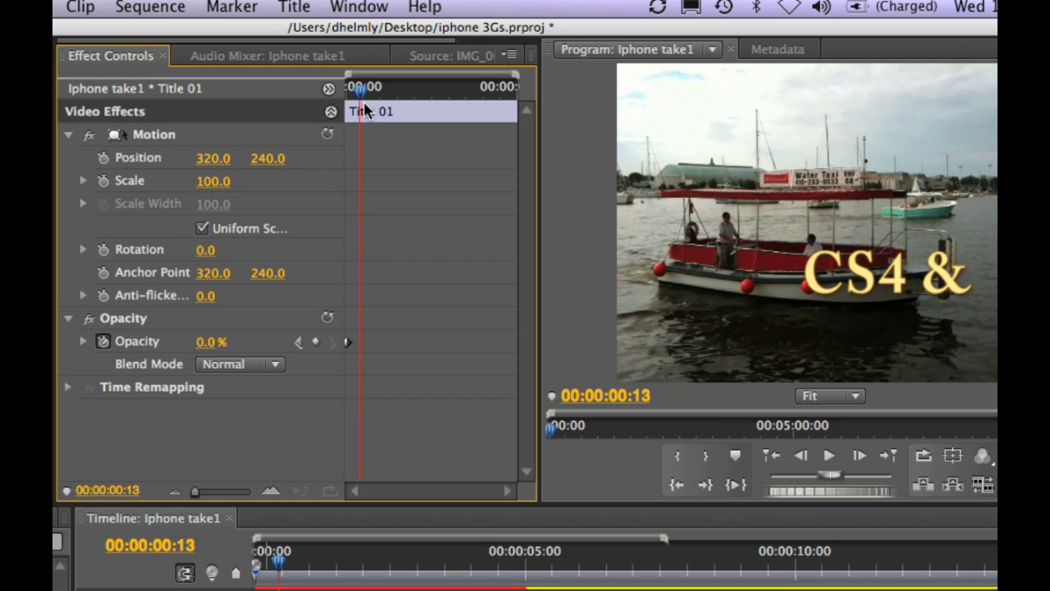
drag(206, 353, 206, 348)
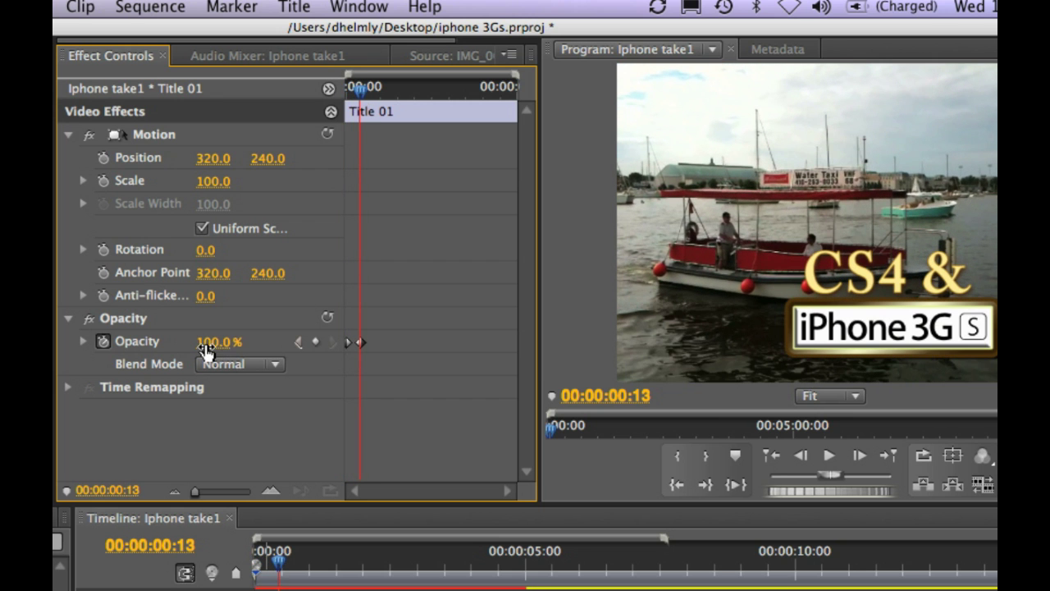
drag(366, 97, 324, 95)
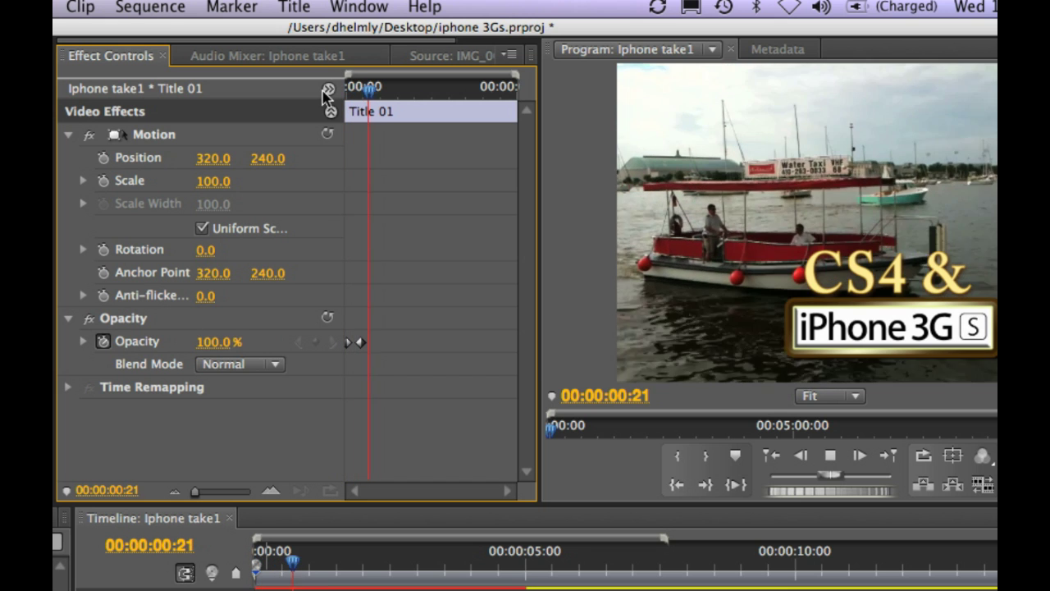
key(space)
Move Title 01's 100% opacity keyframe further along the clip to lengthen the fade-in, and play it back.
drag(366, 343, 372, 343)
drag(379, 84, 320, 98)
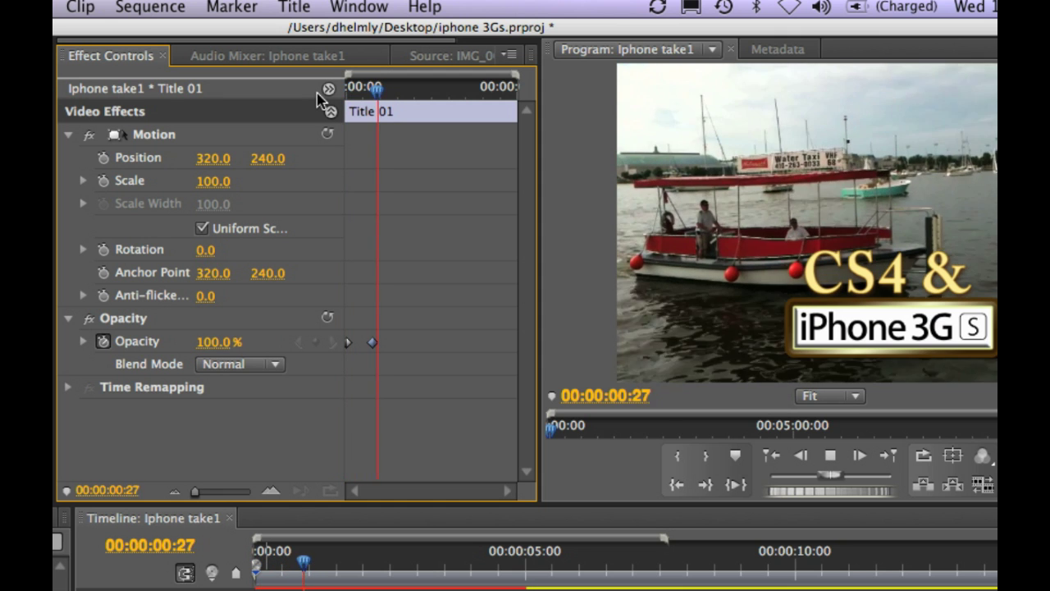
key(space)
drag(391, 92, 328, 103)
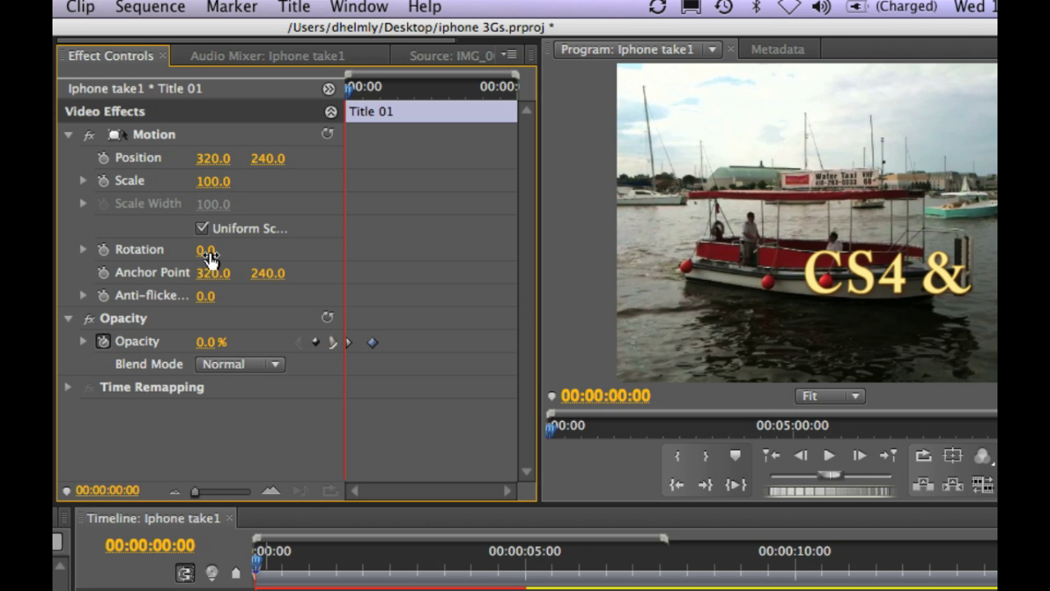
key(space)
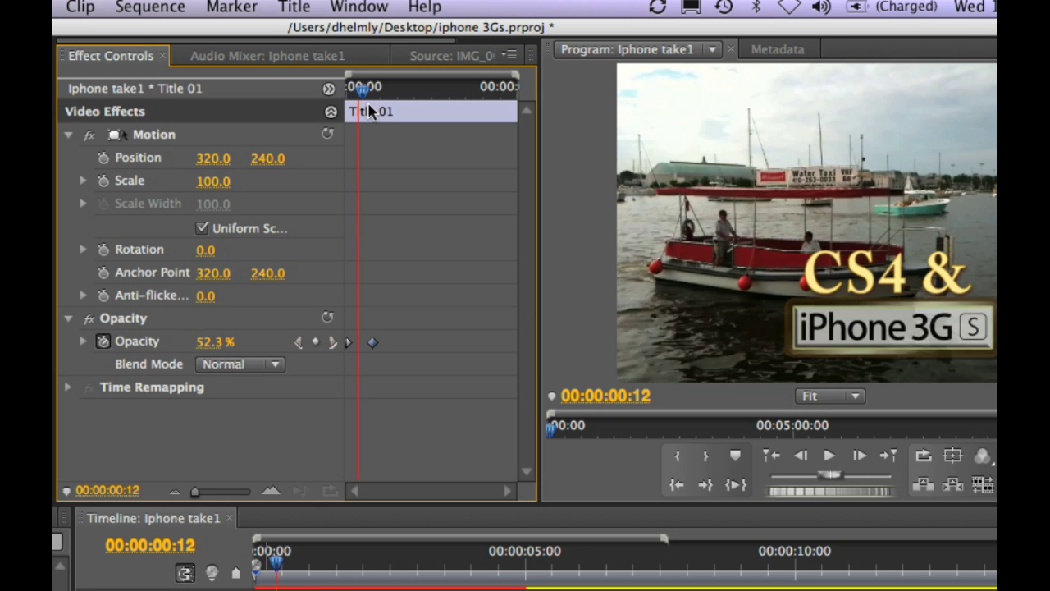
key(space)
Rotate Title 01 to -17° and set a rotation keyframe at its second opacity keyframe.
drag(212, 250, 205, 252)
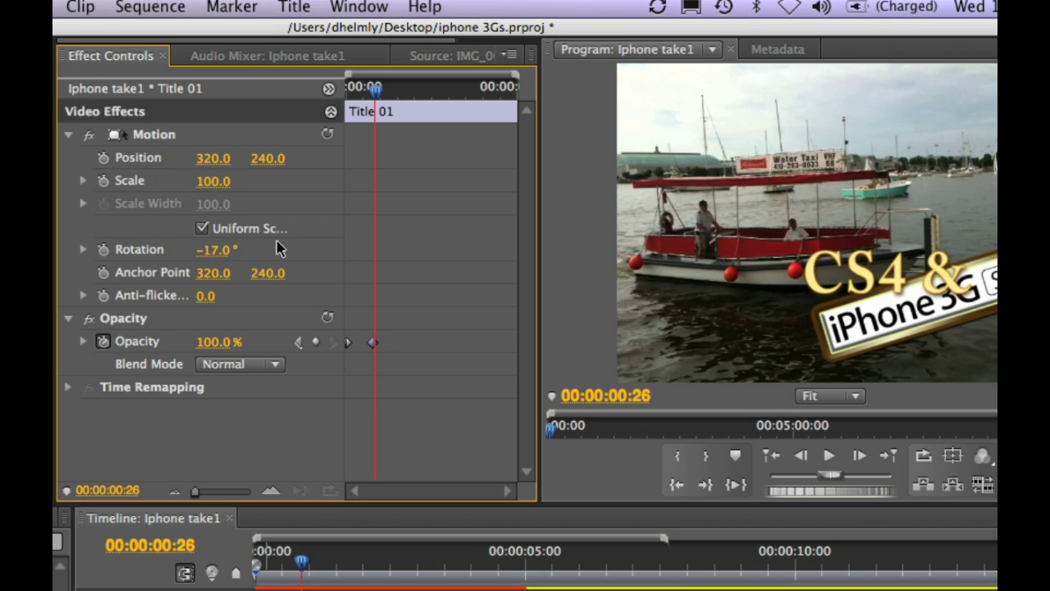
drag(377, 89, 323, 110)
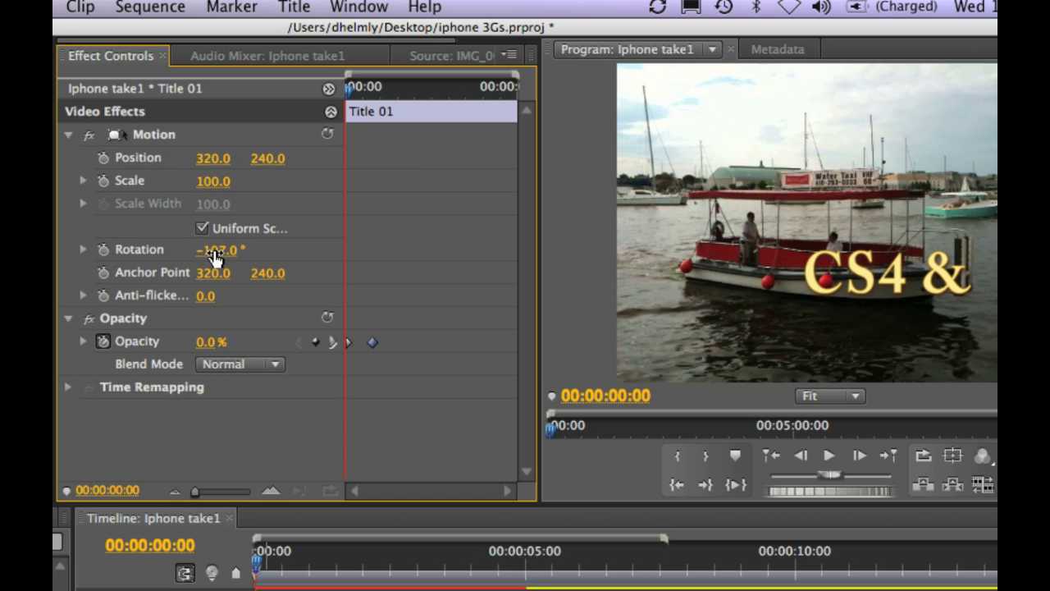
click(332, 341)
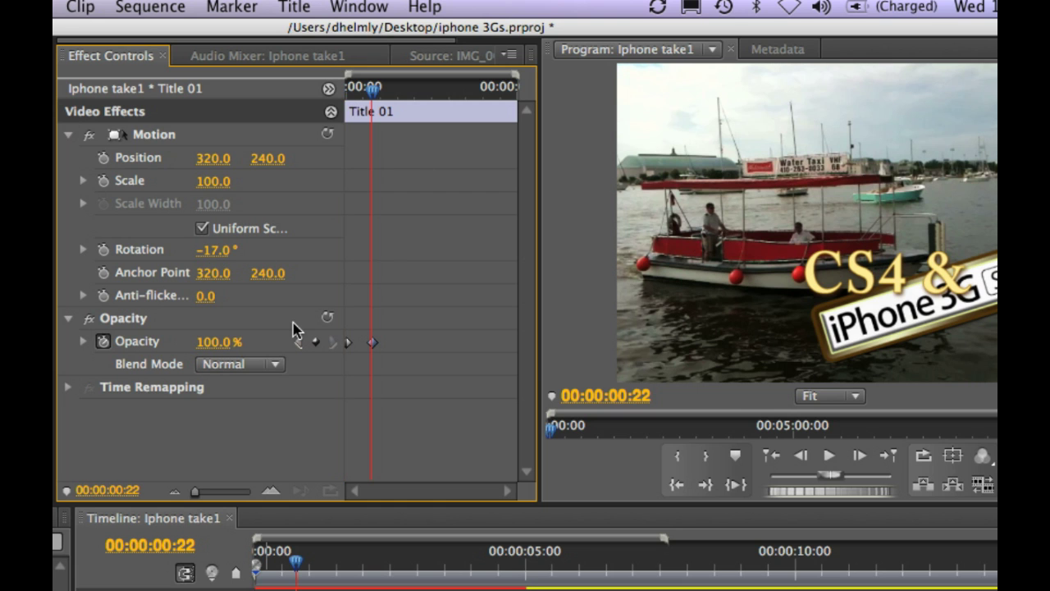
click(104, 249)
Add a -57° rotation keyframe at the start of Title 01 and play the logo's spin.
drag(371, 89, 328, 94)
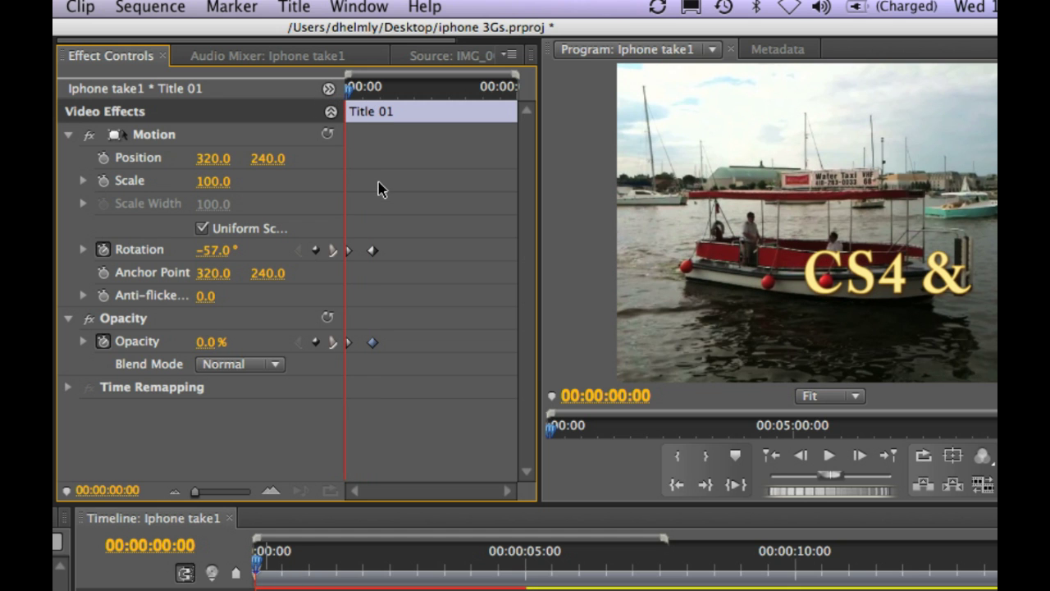
key(space)
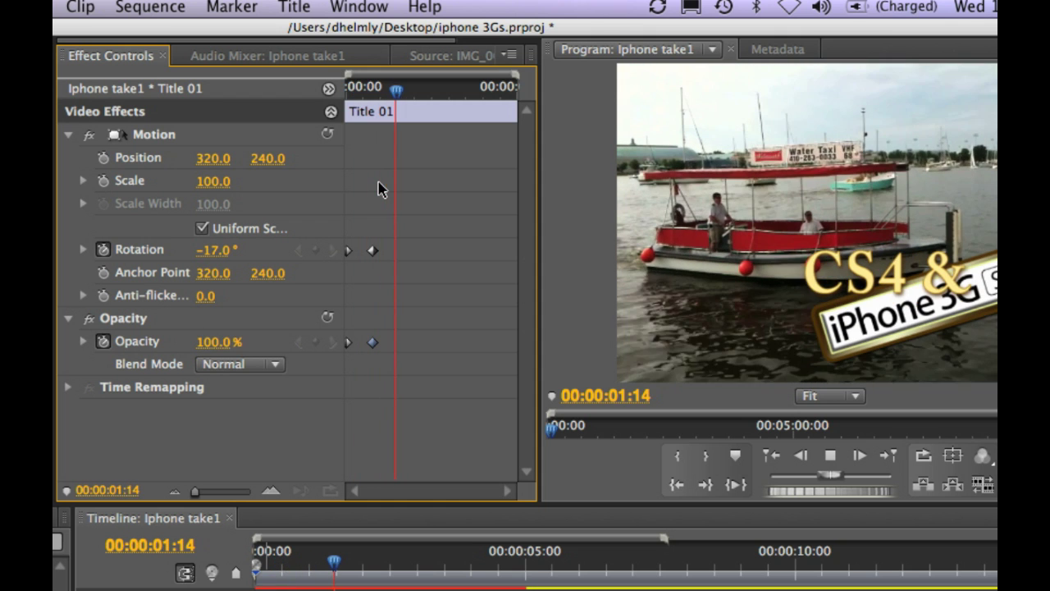
key(space)
Adjust Title 01's starting rotation keyframe and replay the animation, stopping at 00:00:01:20.
drag(399, 94, 267, 107)
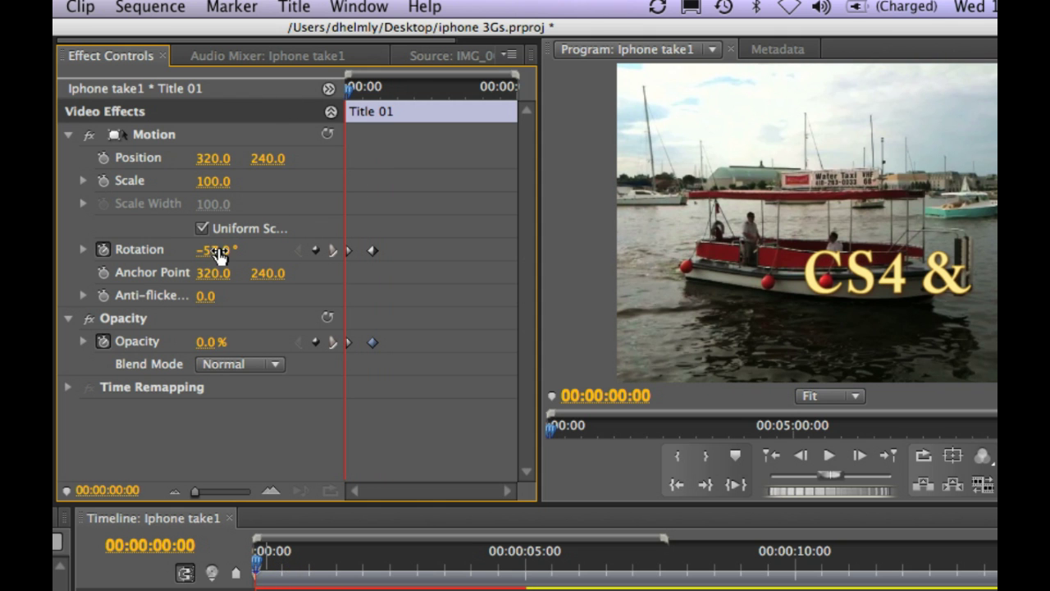
drag(219, 256, 232, 251)
key(space)
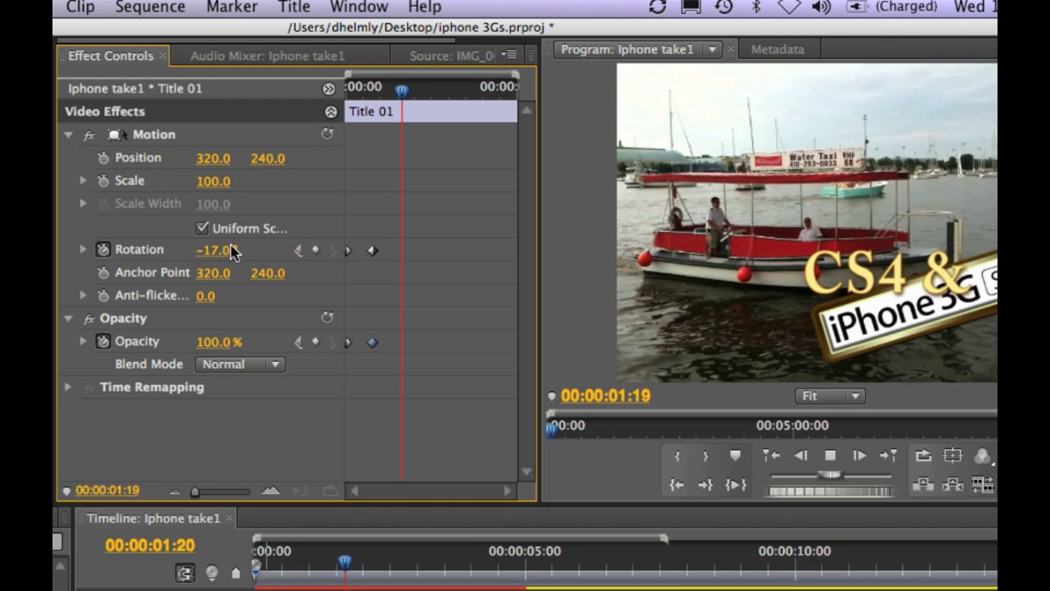
key(space)
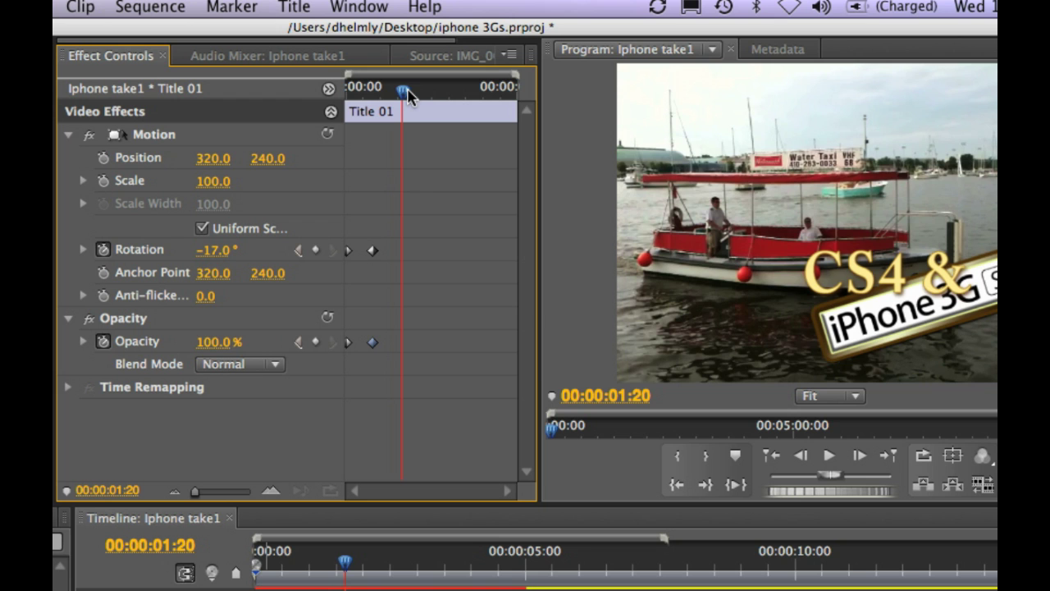
Set keyframes on Title 02 at 00:00:00:25 with rotation at -18° and opacity at 100%.
drag(405, 102, 374, 107)
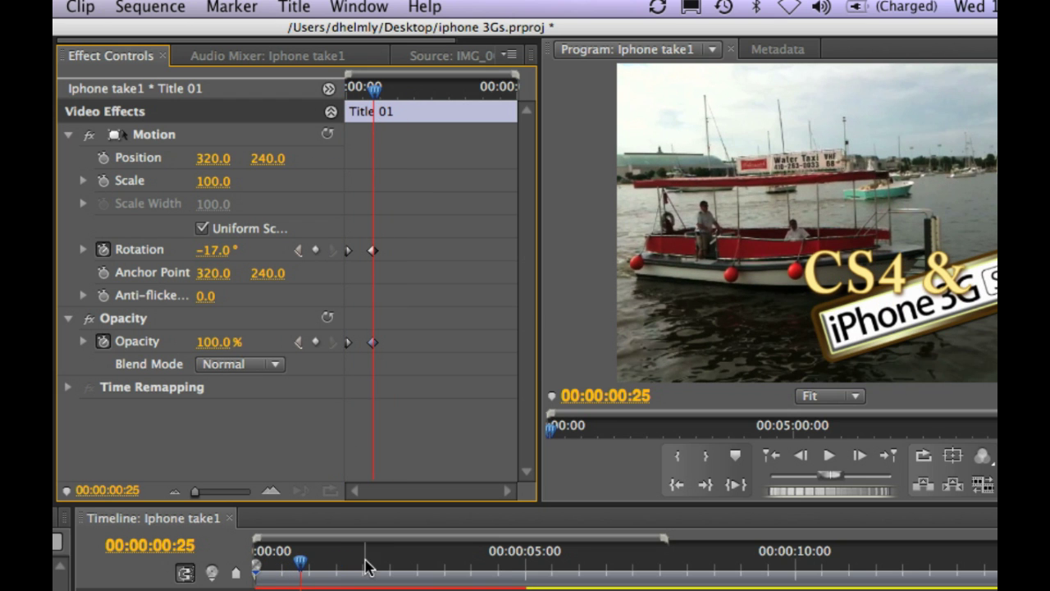
click(301, 584)
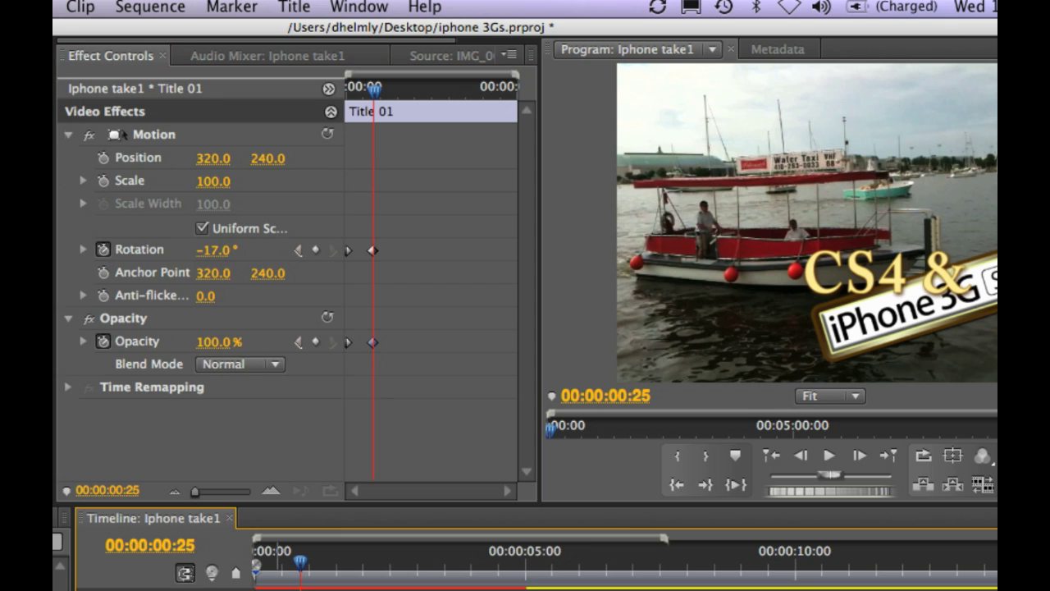
click(69, 134)
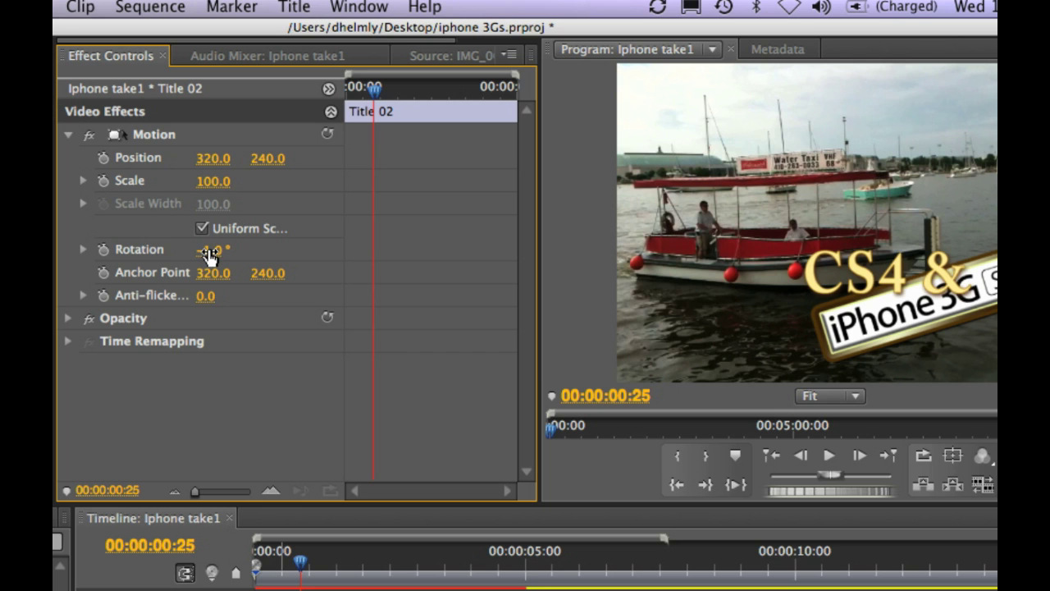
drag(209, 256, 209, 256)
click(104, 249)
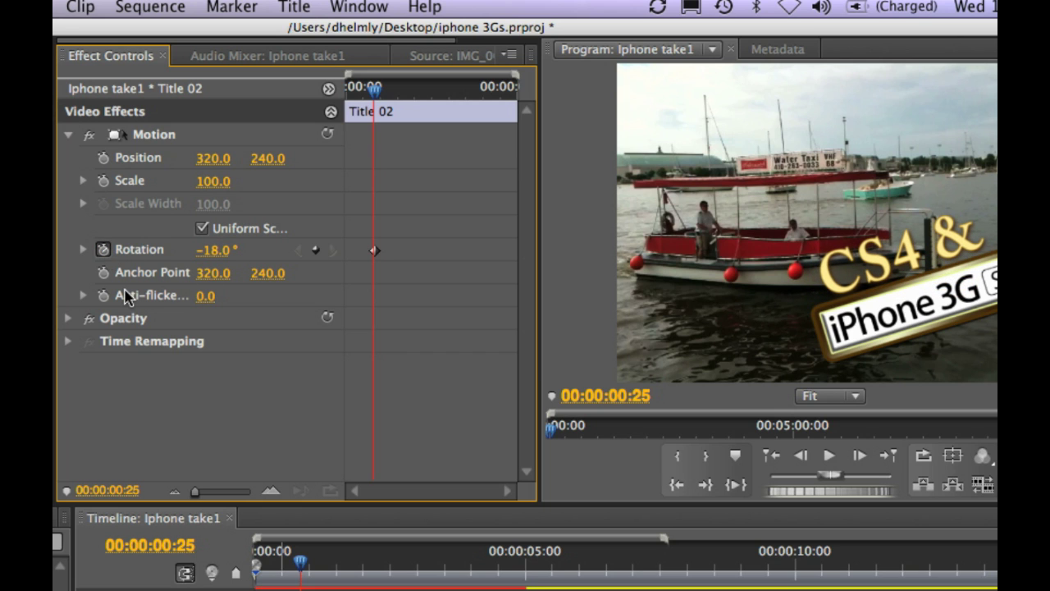
click(69, 317)
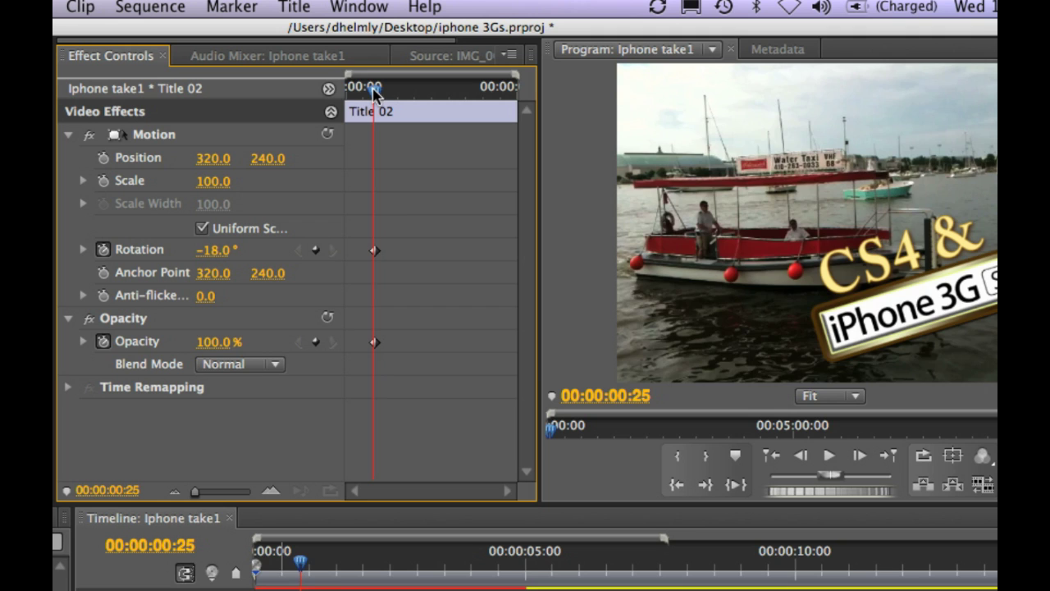
Add keyframes at the start of Title 02 with opacity at 0% and rotation at about 292°.
drag(371, 87, 323, 97)
click(212, 344)
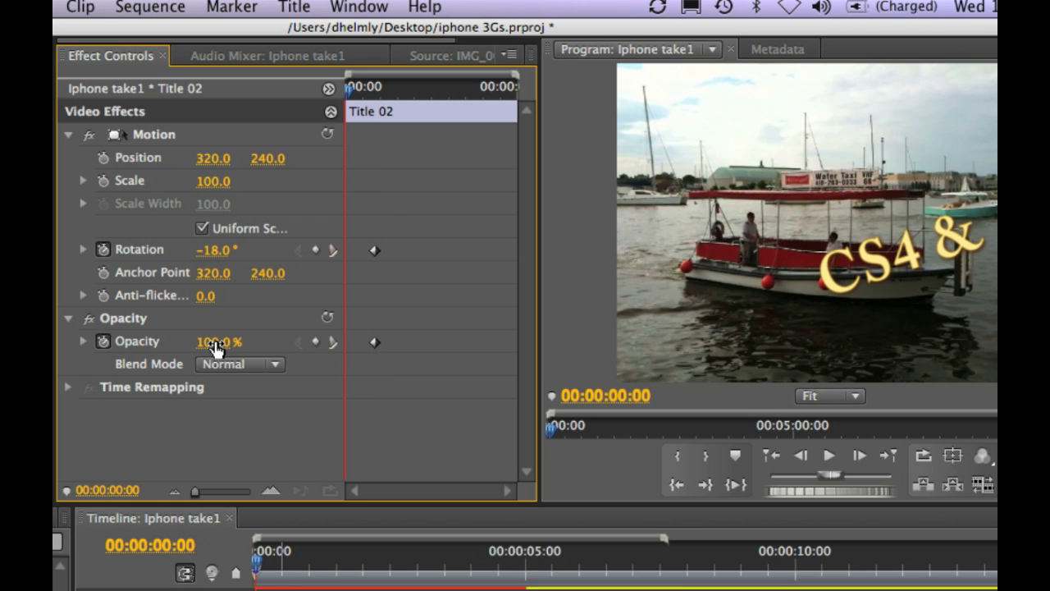
text(0)
key(Return)
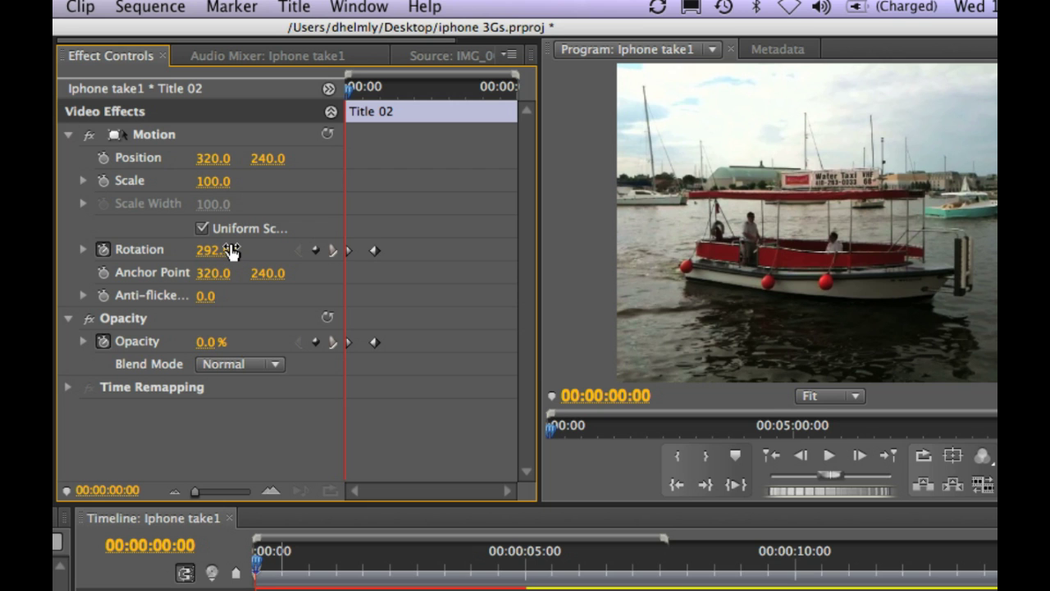
Play the combined title animation, return to the start of the timeline, and play it again.
key(space)
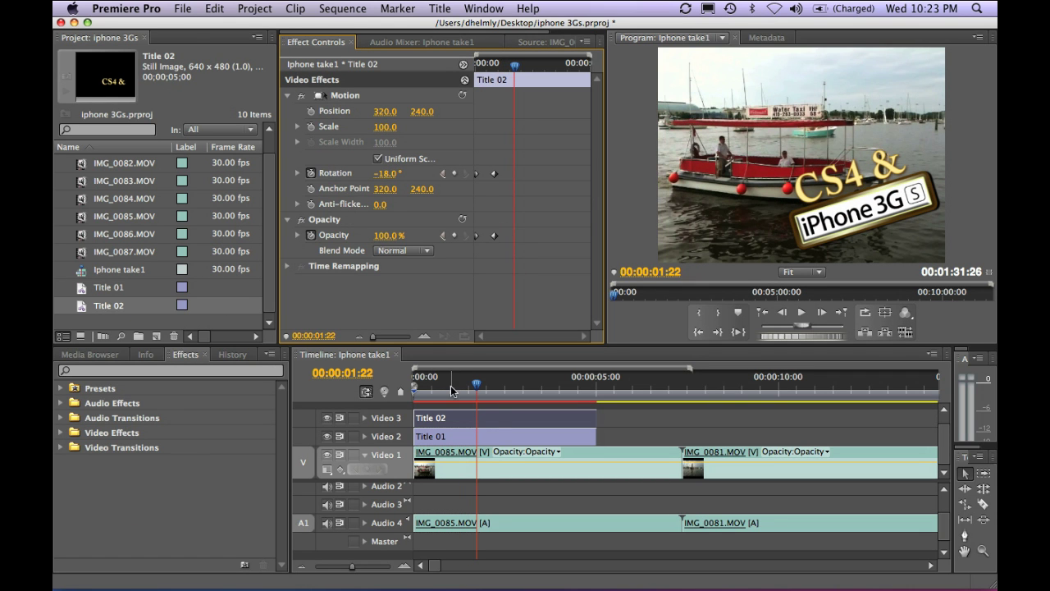
drag(451, 385, 388, 390)
key(space)
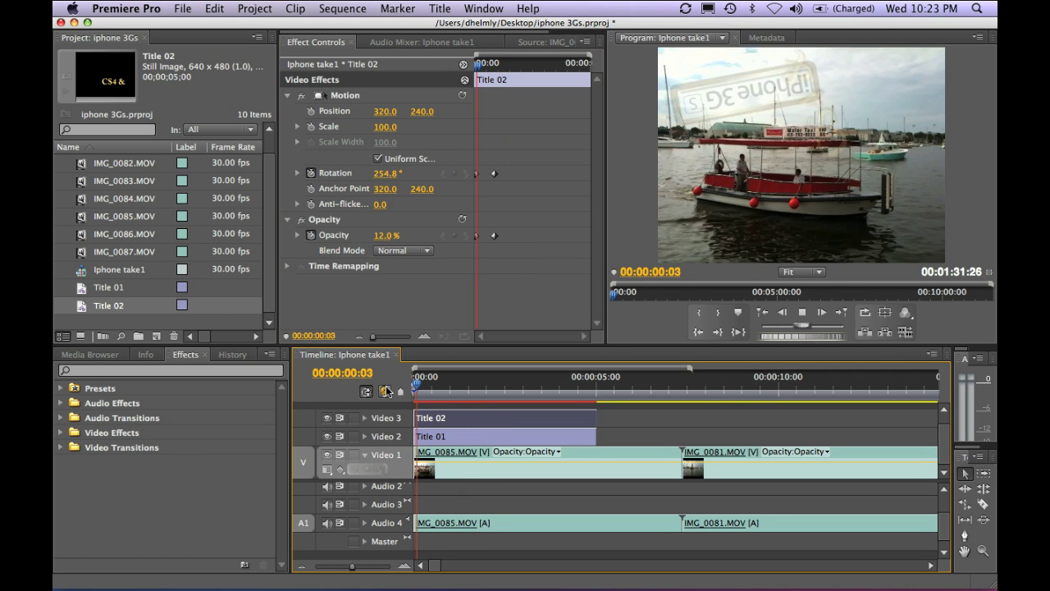